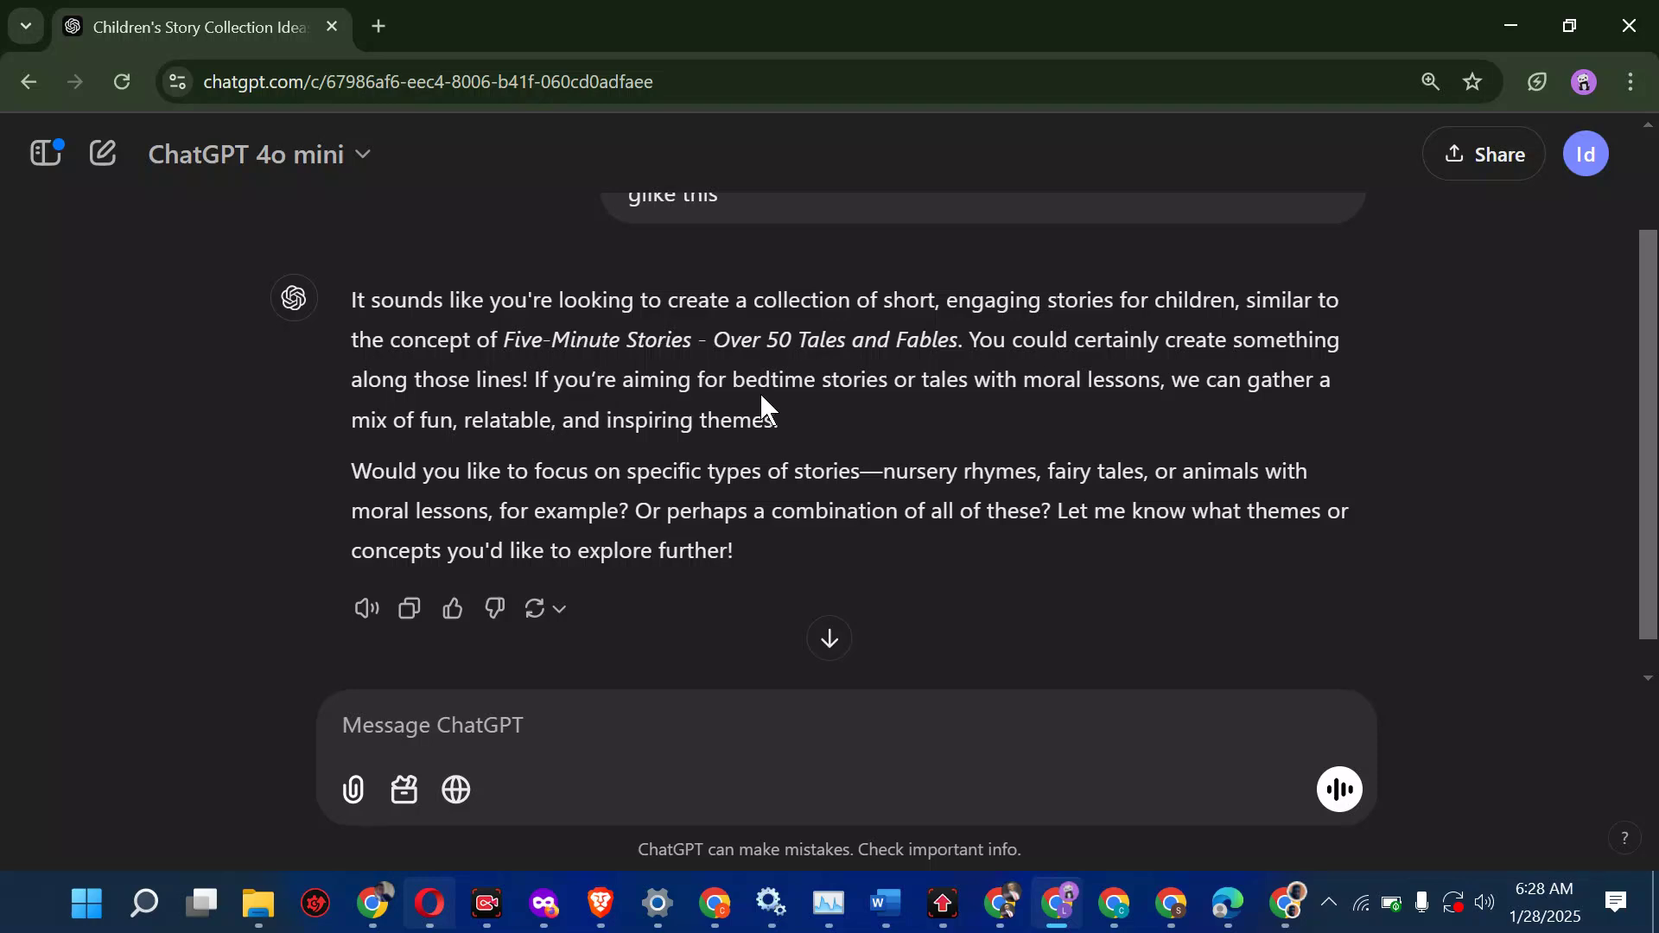
- Ask ChatGPT: 'give me a sample, let kids be able to enjoy this story'
text(game)
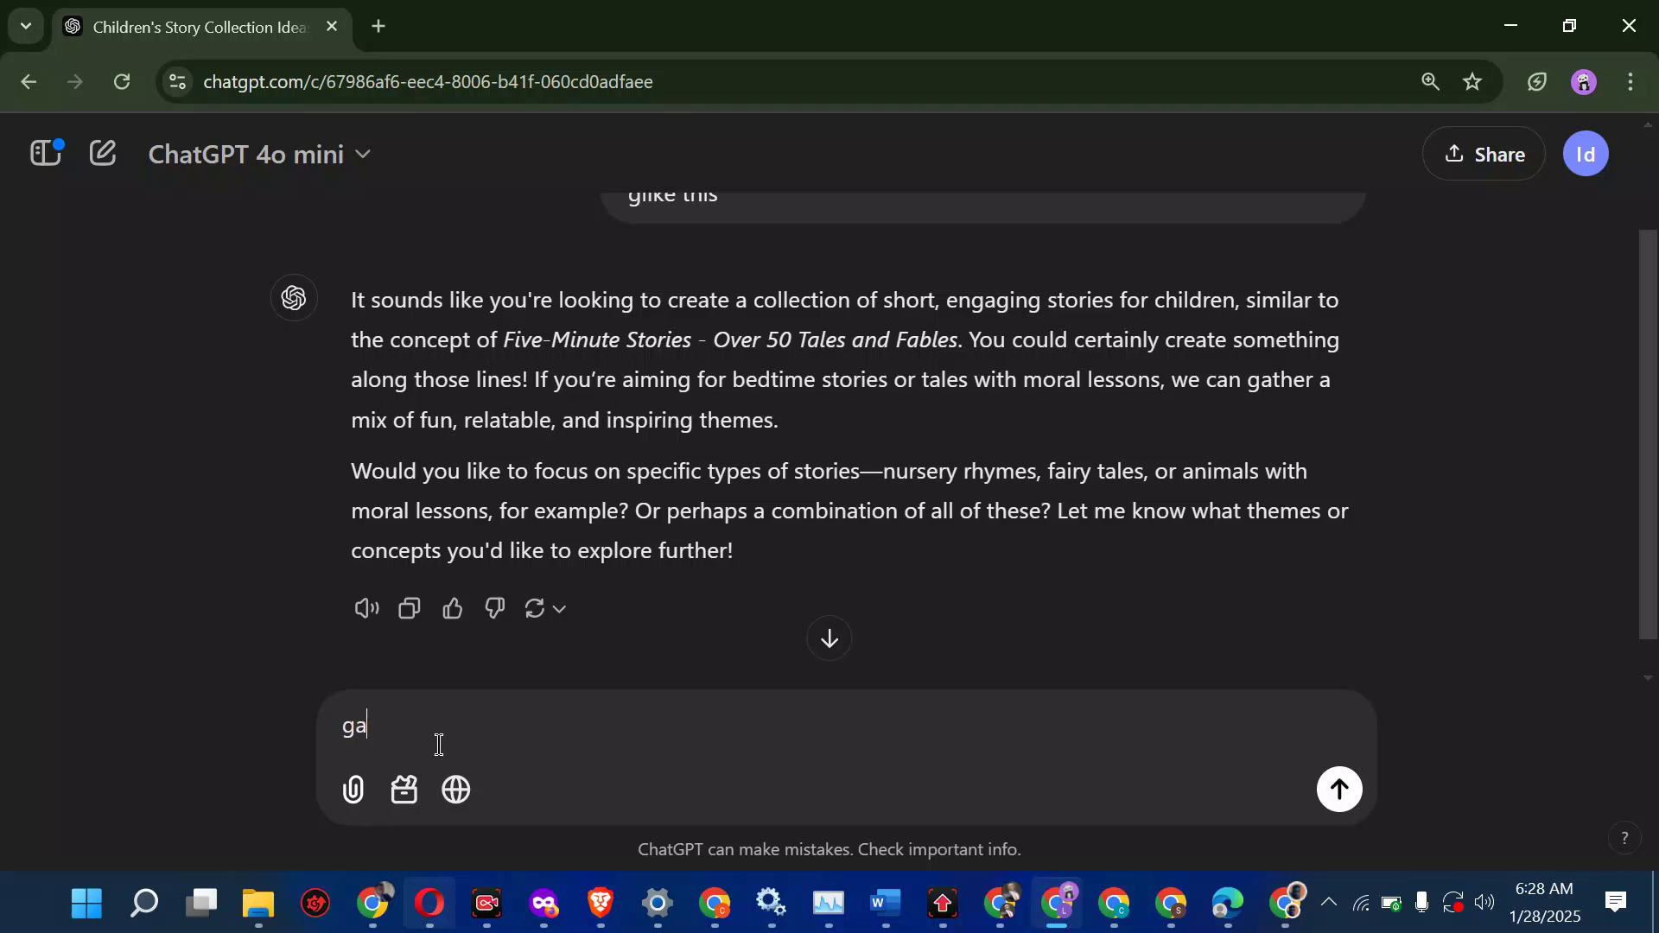
key(BackSpace)
key(BackSpace)
key(BackSpace)
key(BackSpace)
key(BackSpace)
text(give me a sample)
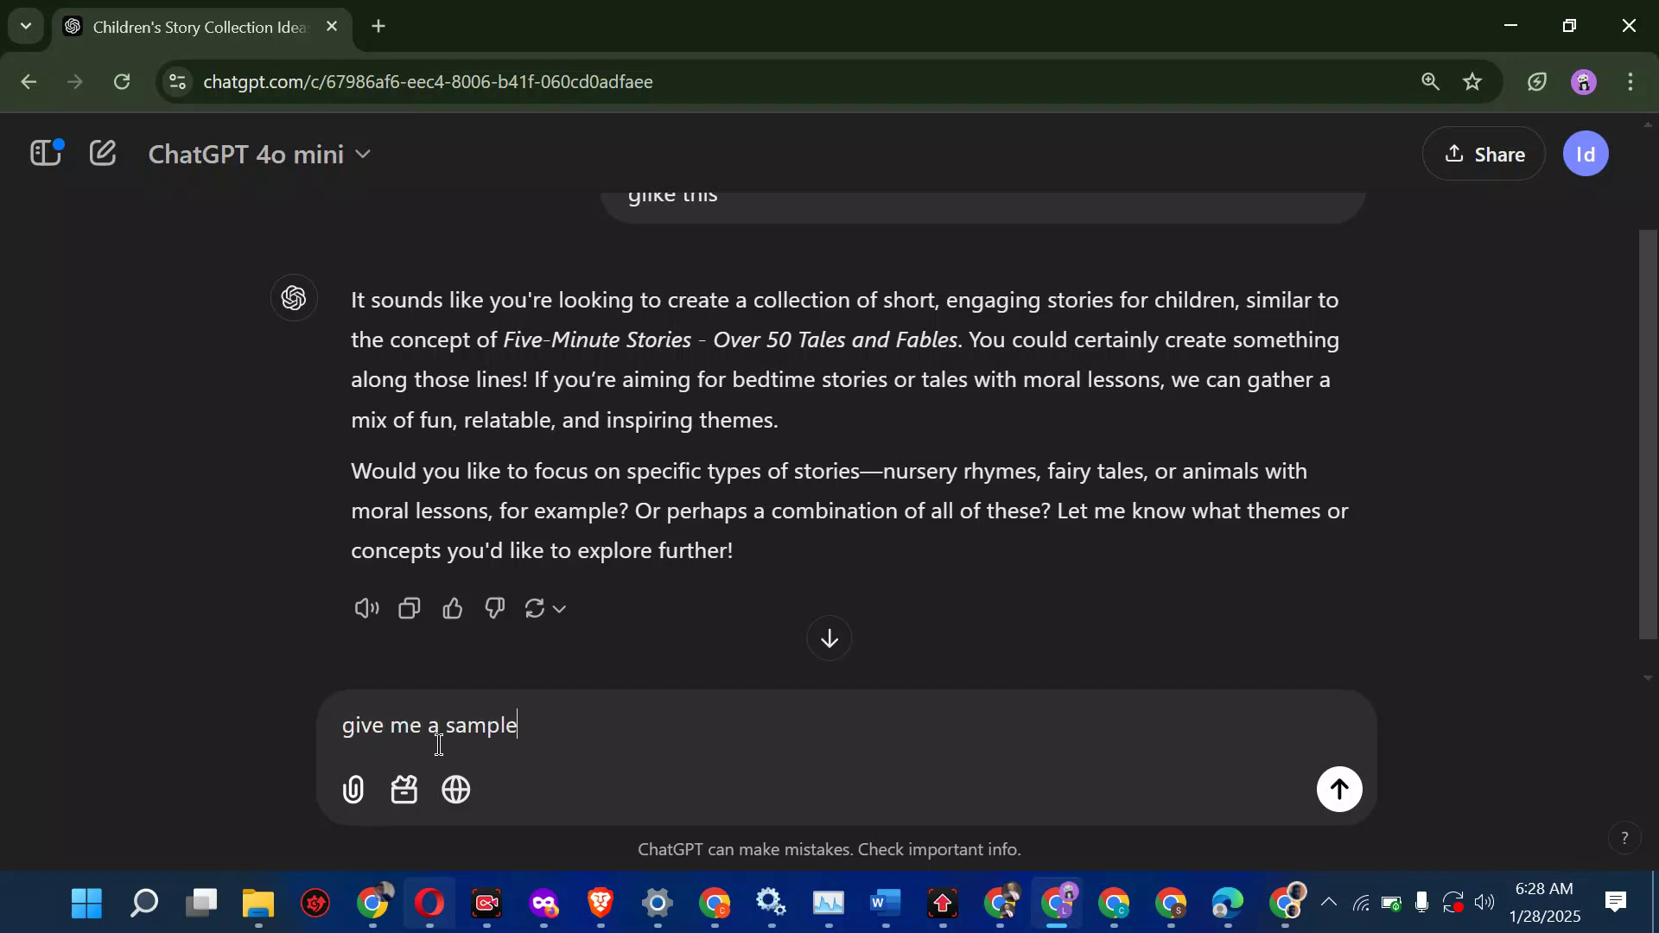
text(, let kids be able to enj)
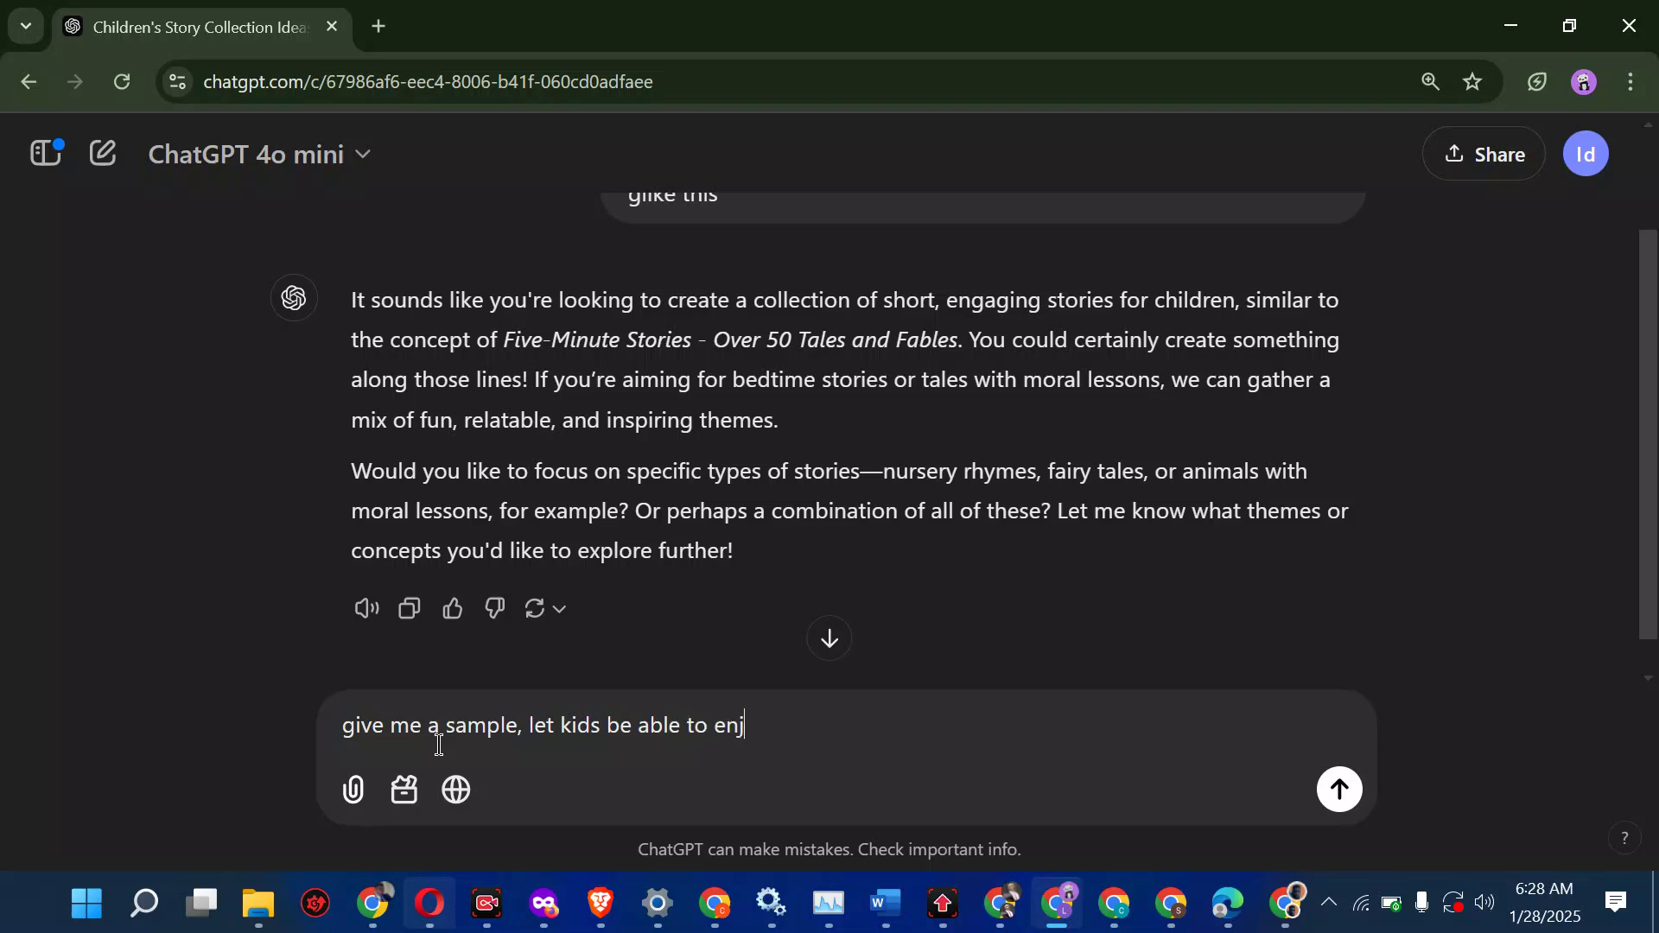
text(oy this story)
key(Return)
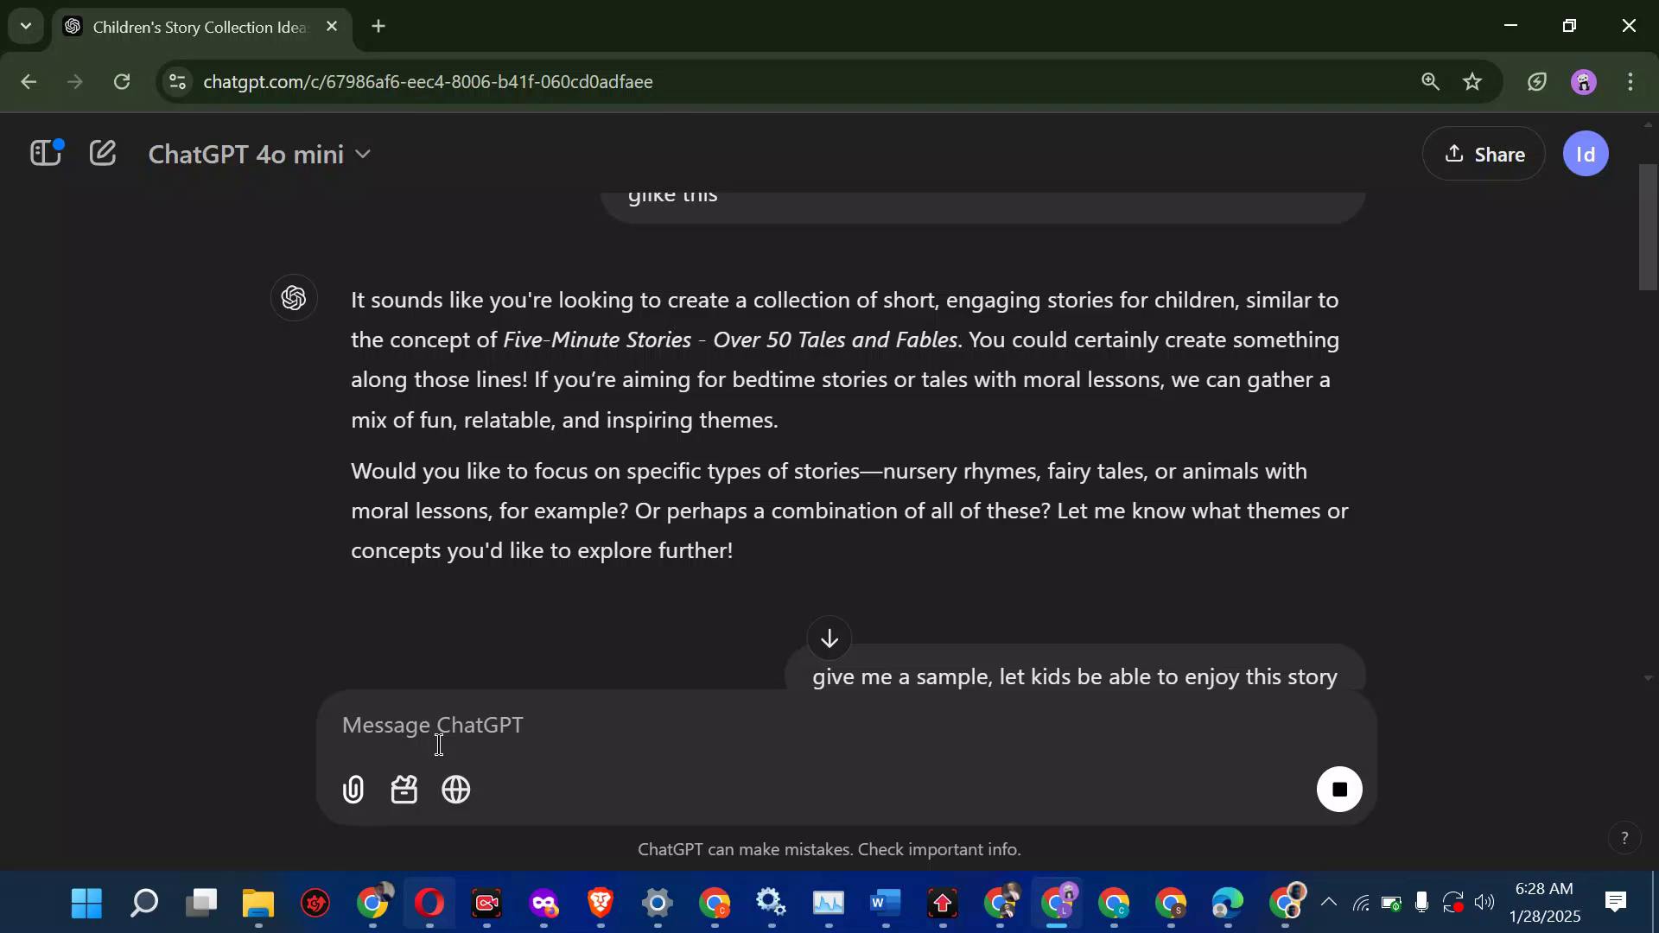
- Read through The Brave Little Squirrel story, from its title down to the moral about helping others
scroll(596, 652, down, 7)
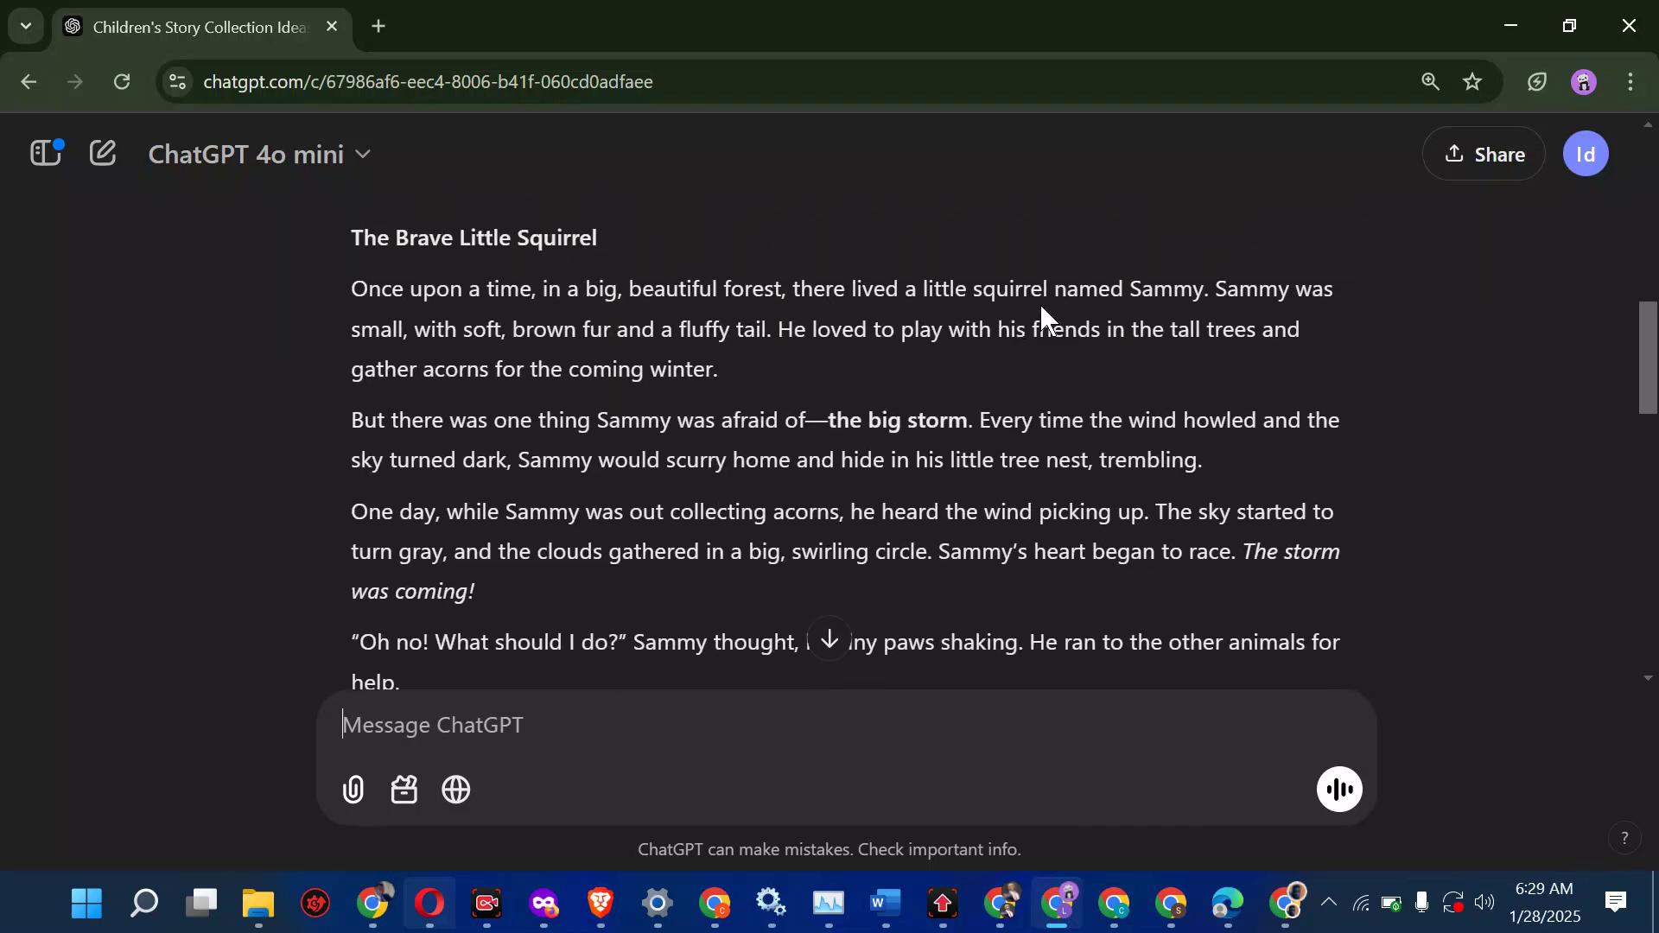
scroll(681, 396, down, 8)
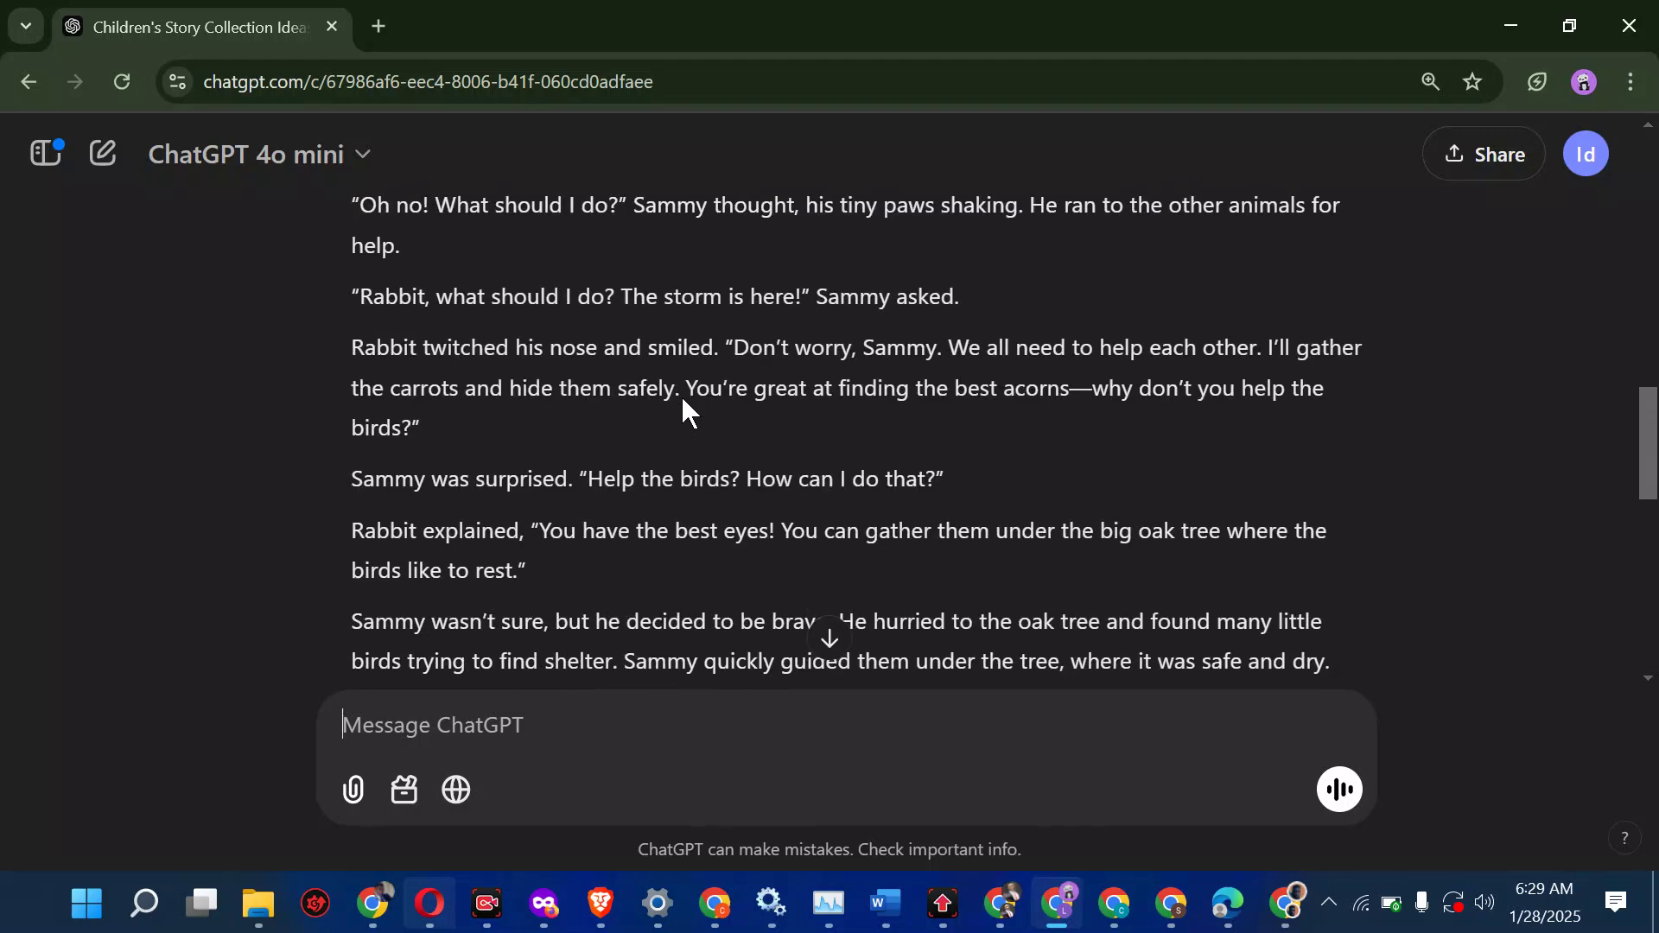
scroll(681, 397, down, 4)
scroll(680, 400, up, 5)
scroll(681, 396, up, 5)
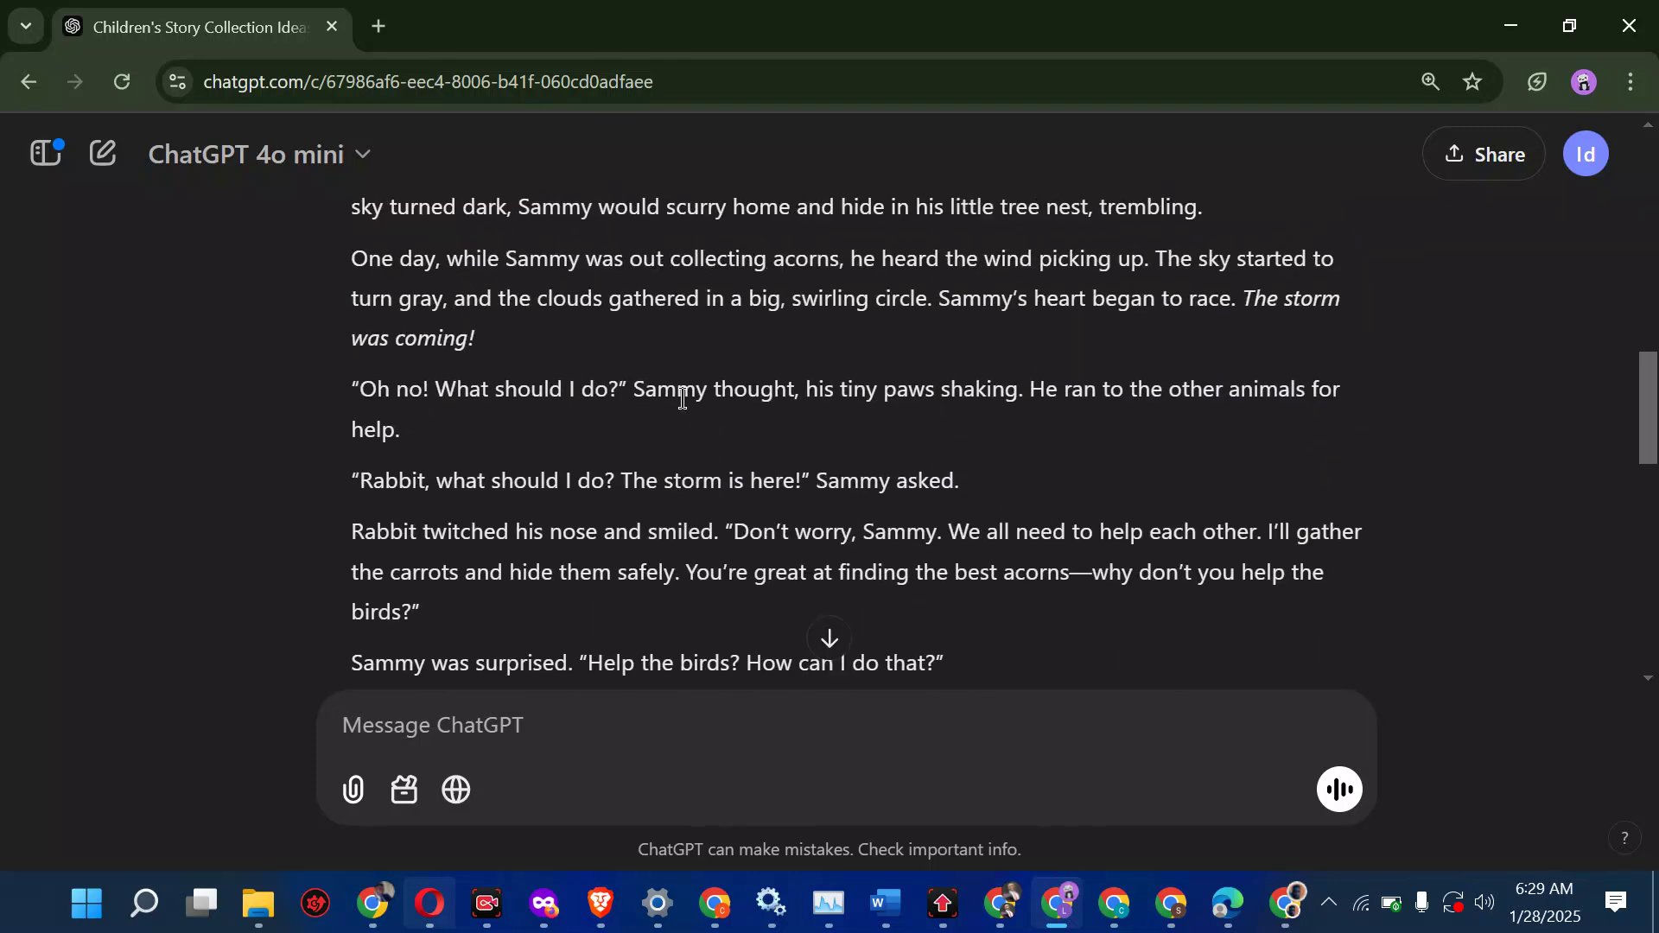
scroll(502, 430, up, 1)
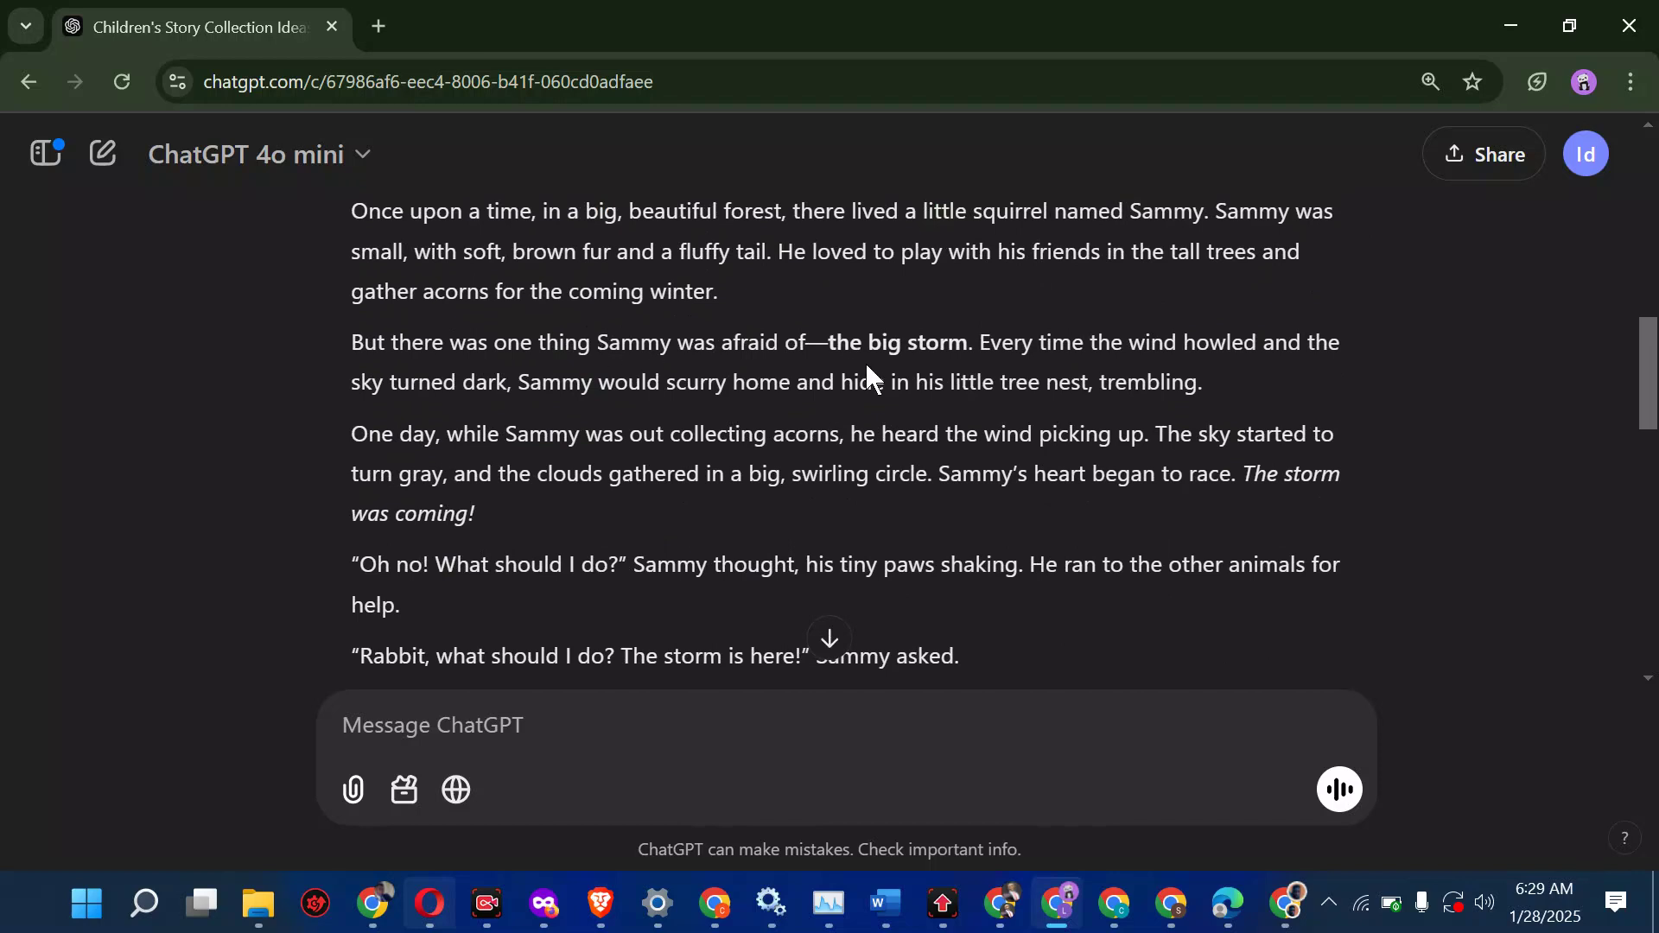
scroll(988, 359, down, 1)
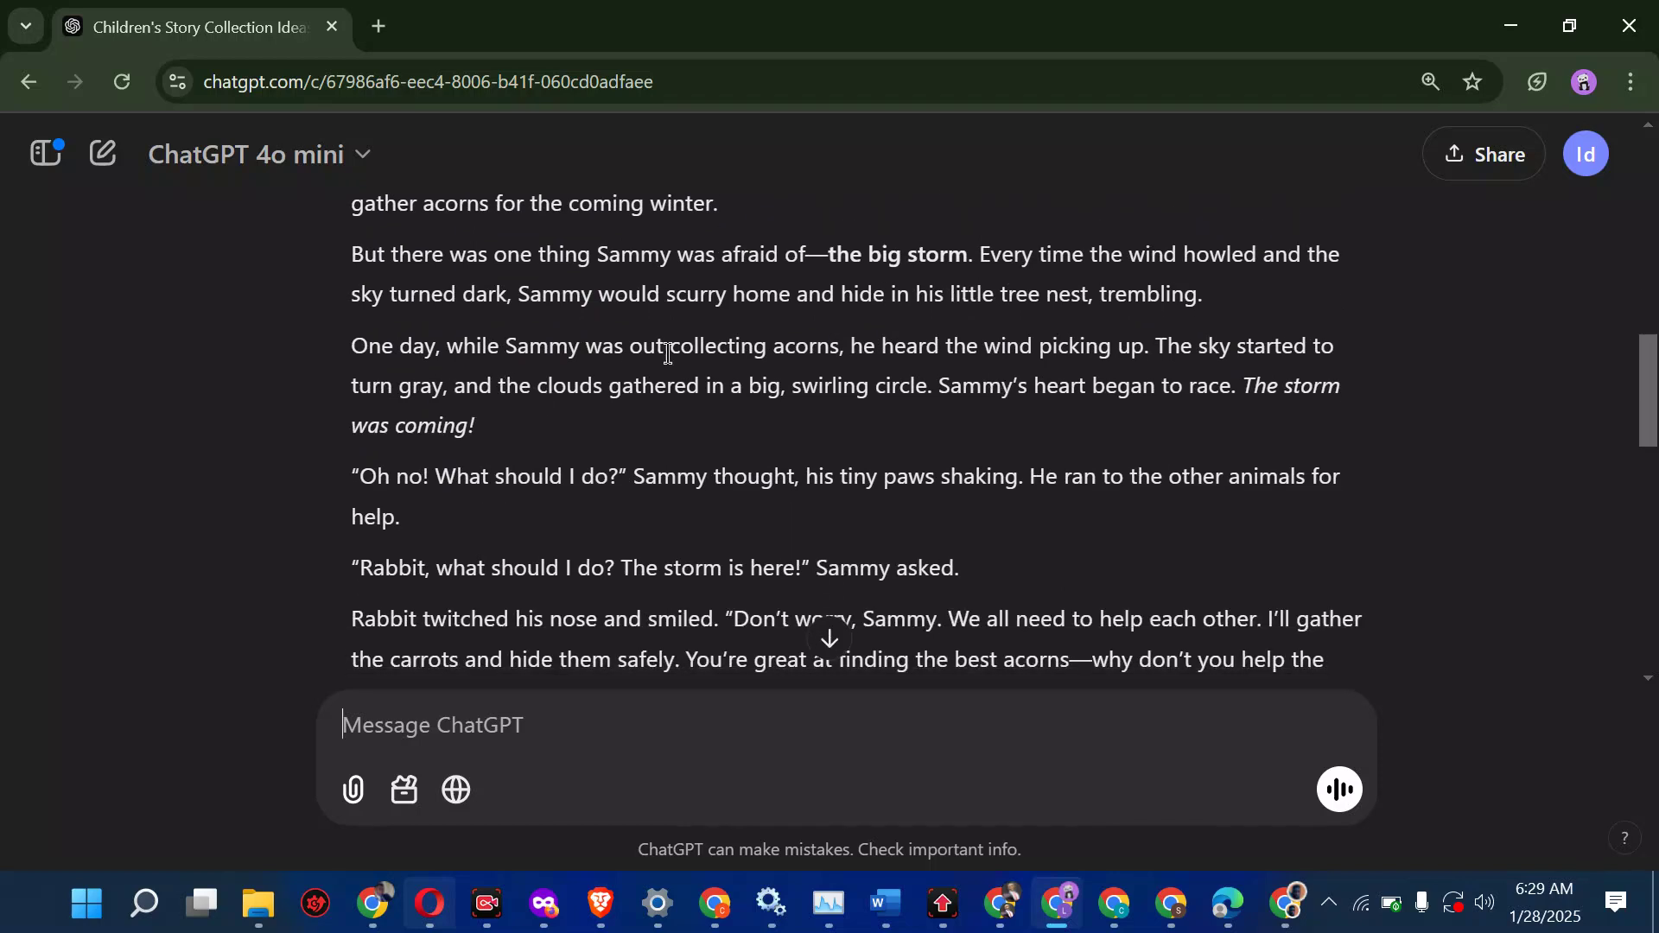
scroll(997, 396, down, 4)
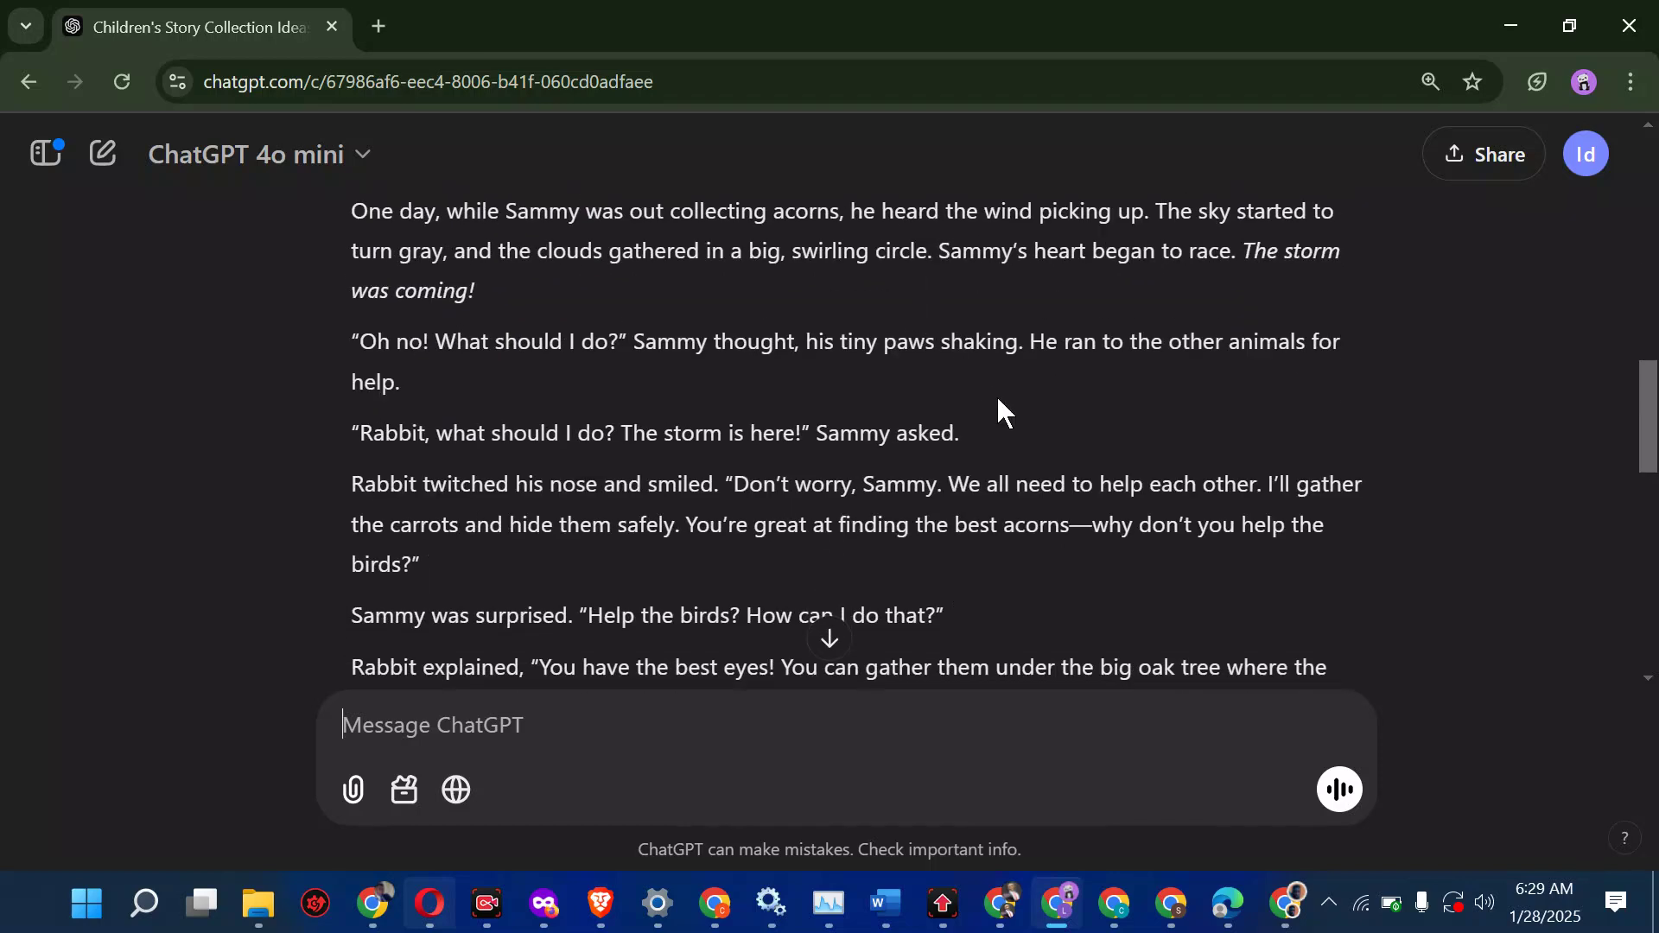
scroll(997, 396, down, 4)
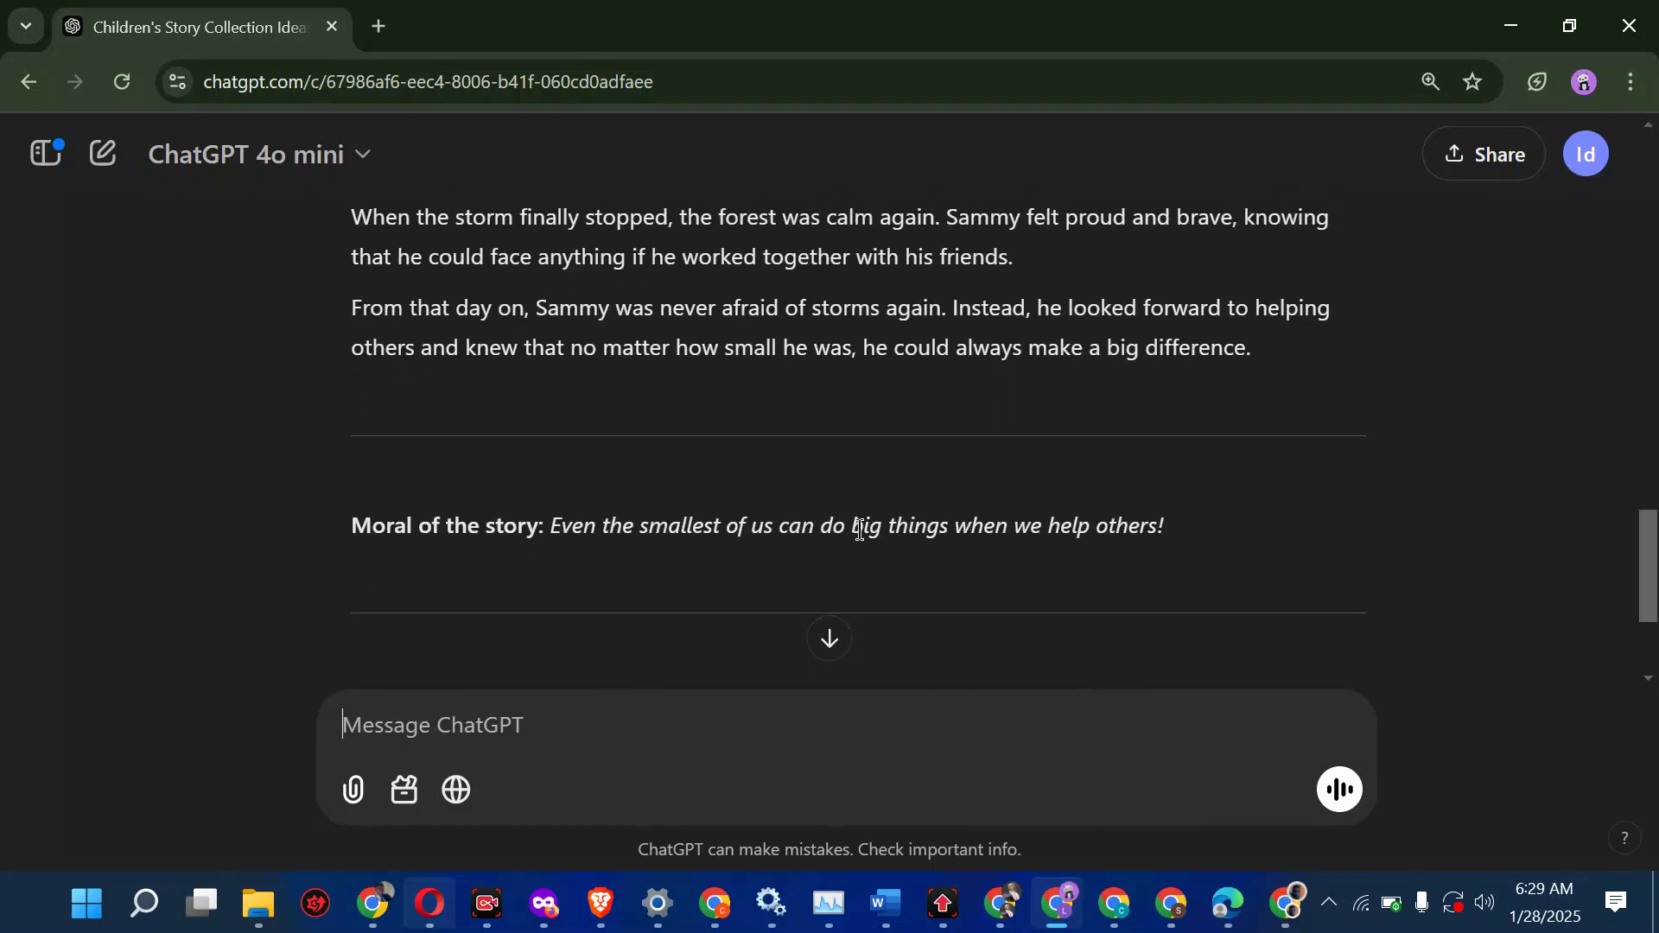
scroll(1151, 519, up, 4)
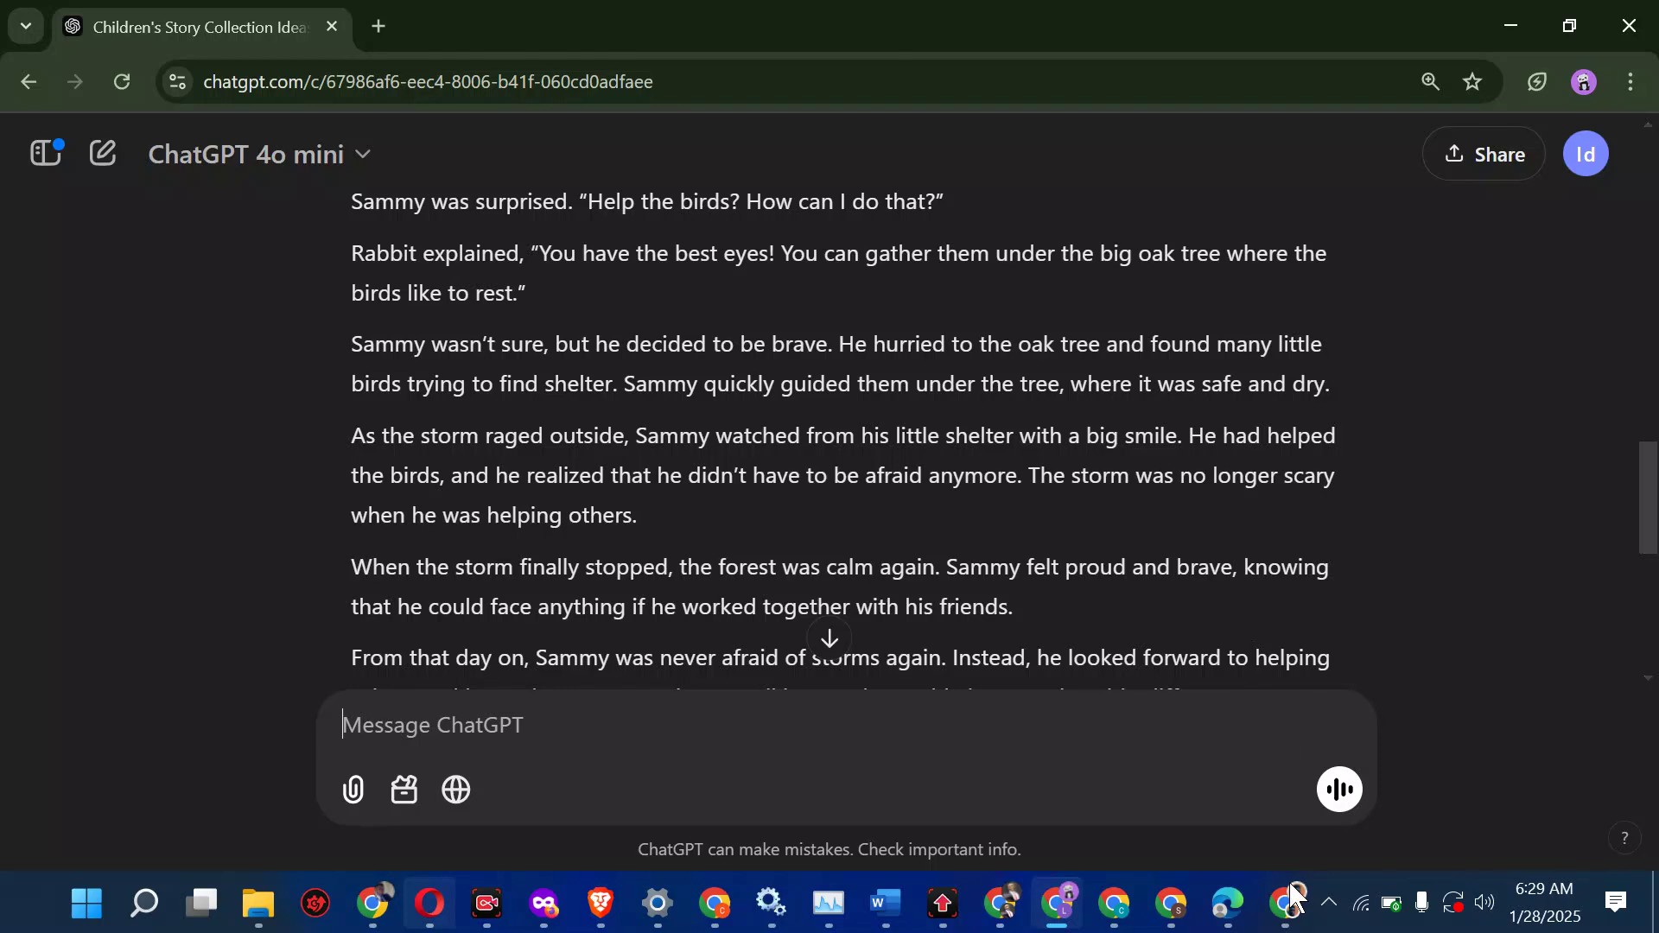
mouse_move(1293, 909)
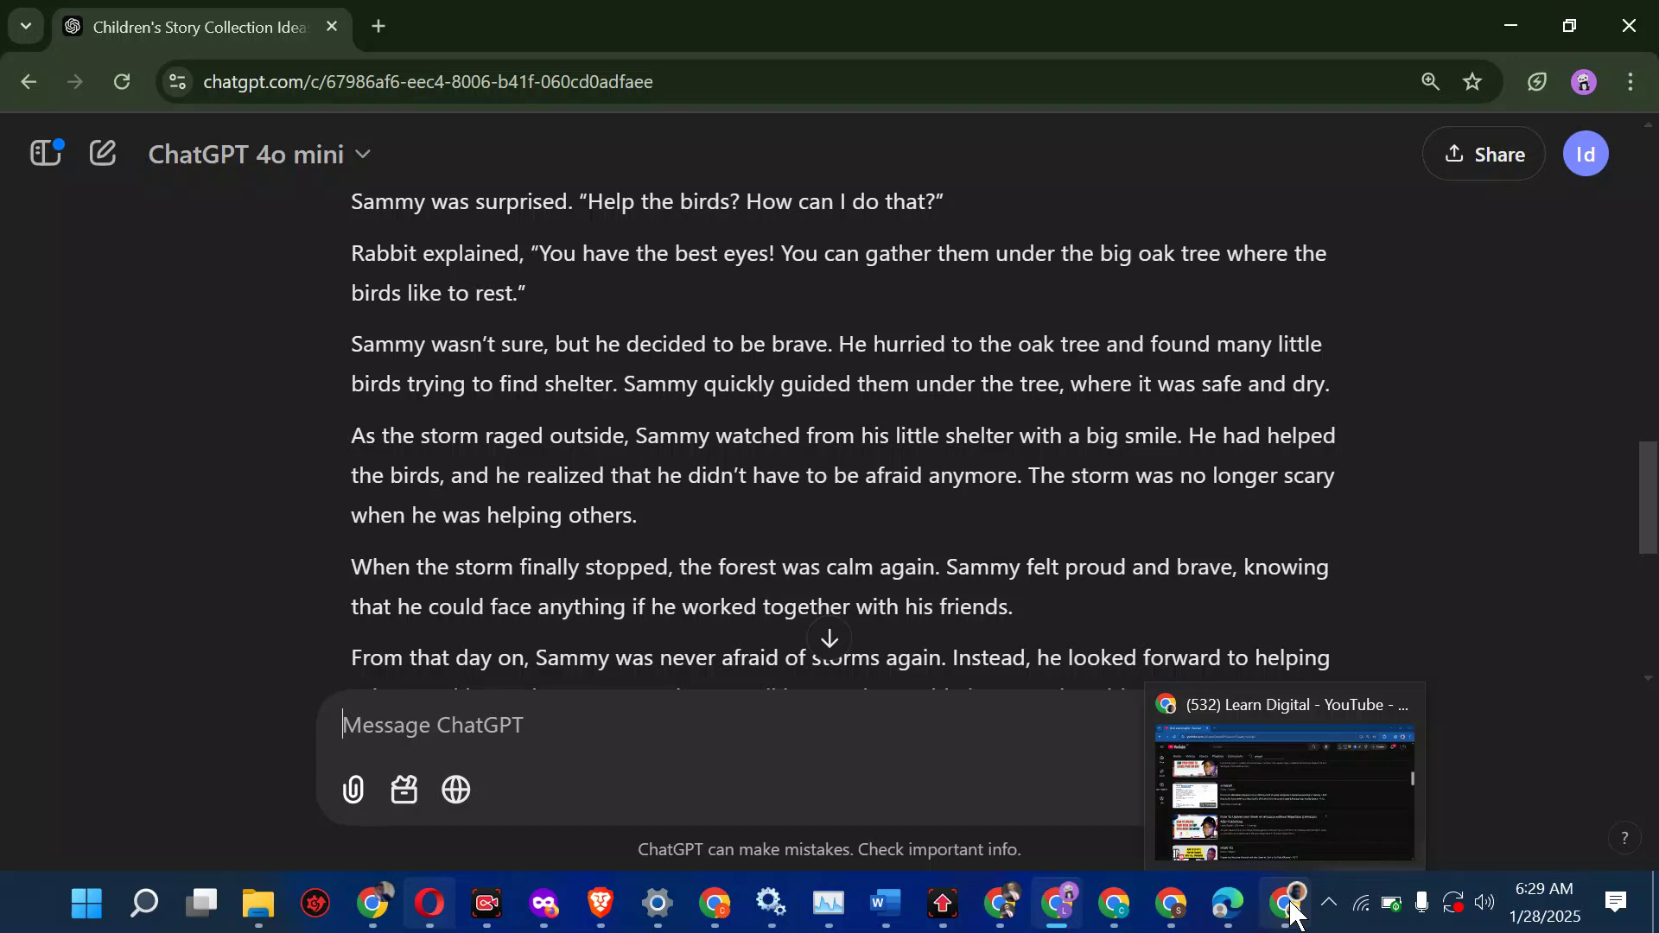
- Glance over the Five-Minute Stories Amazon listing, then open a new tab in the Canva window
click(999, 904)
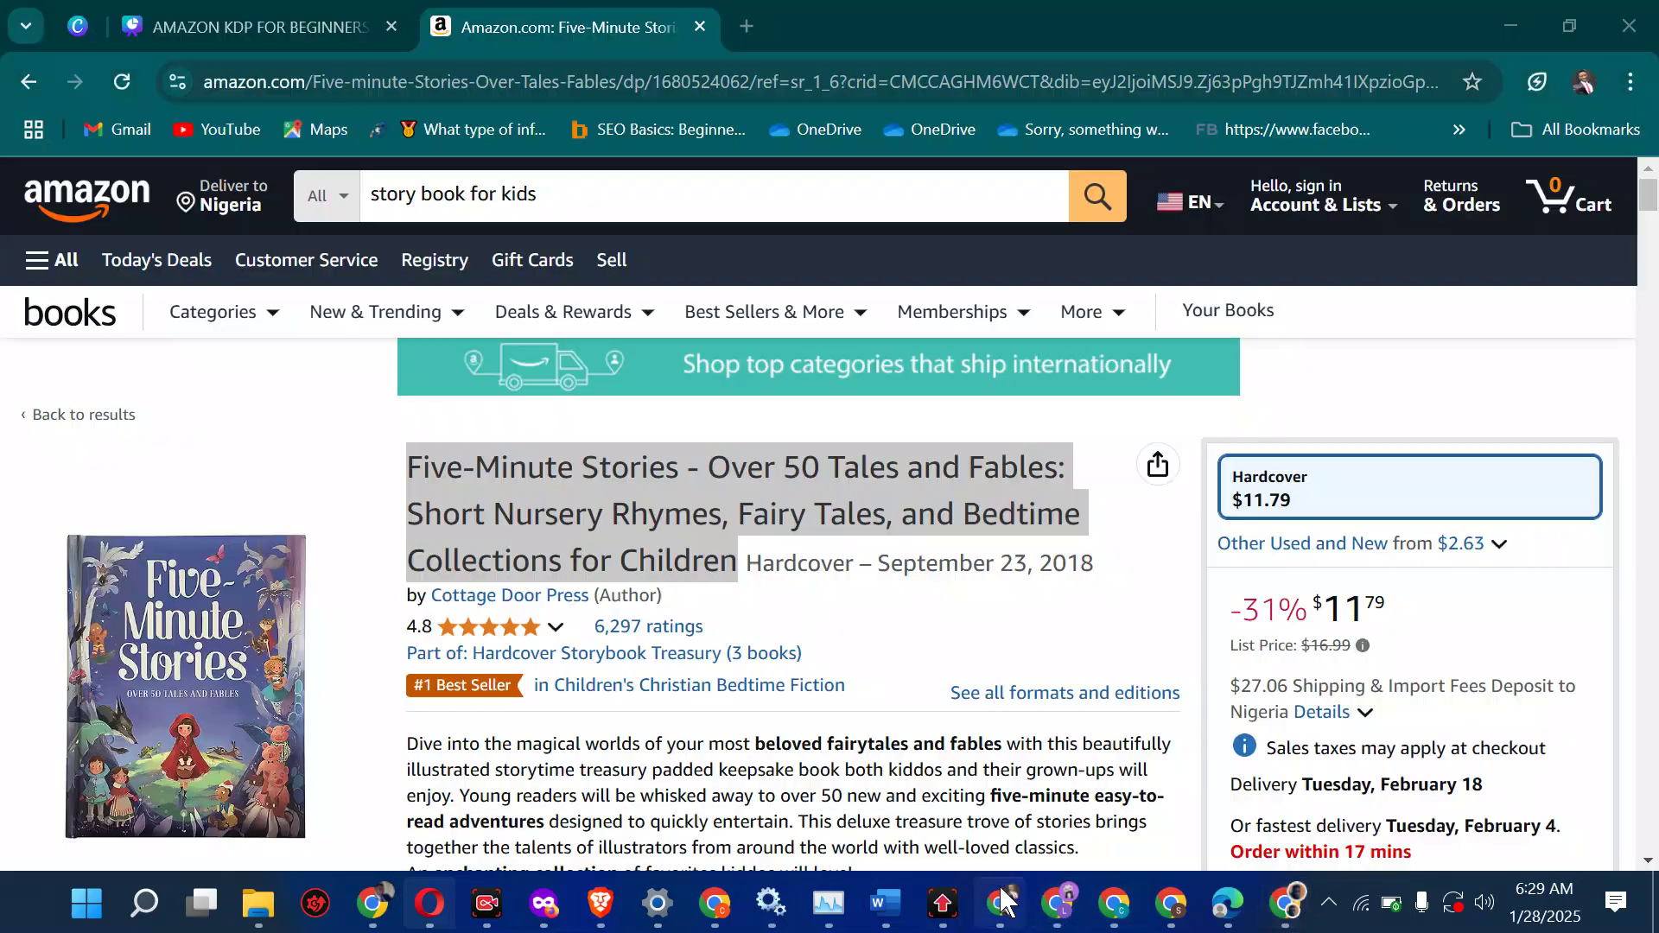
mouse_move(156, 648)
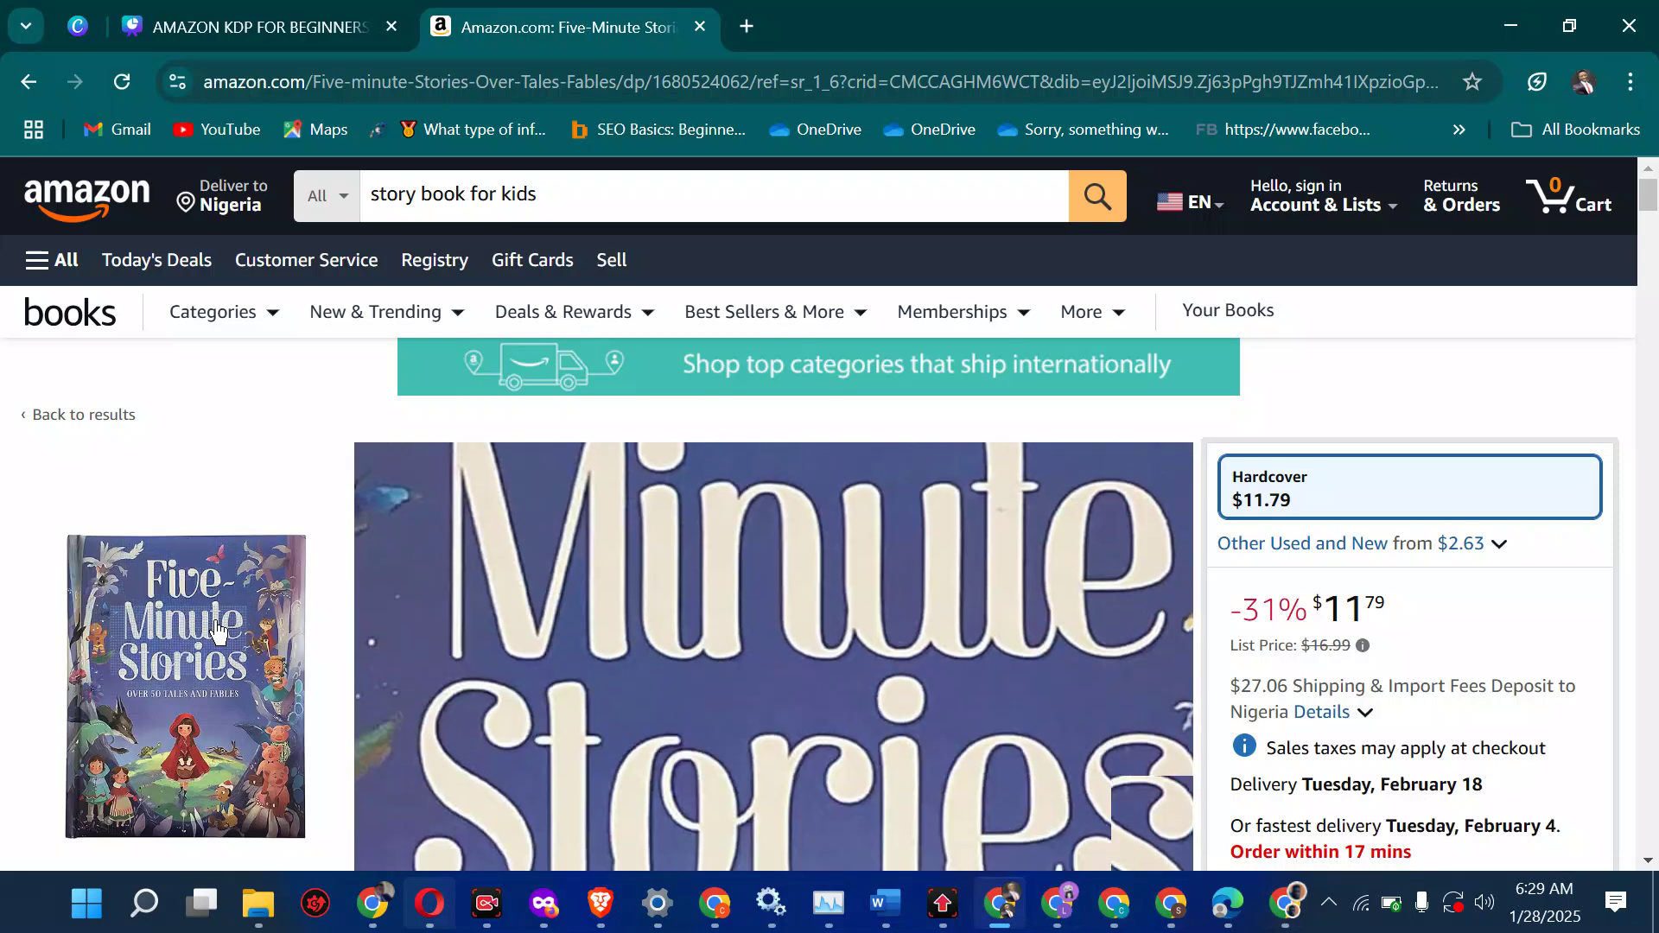
click(290, 16)
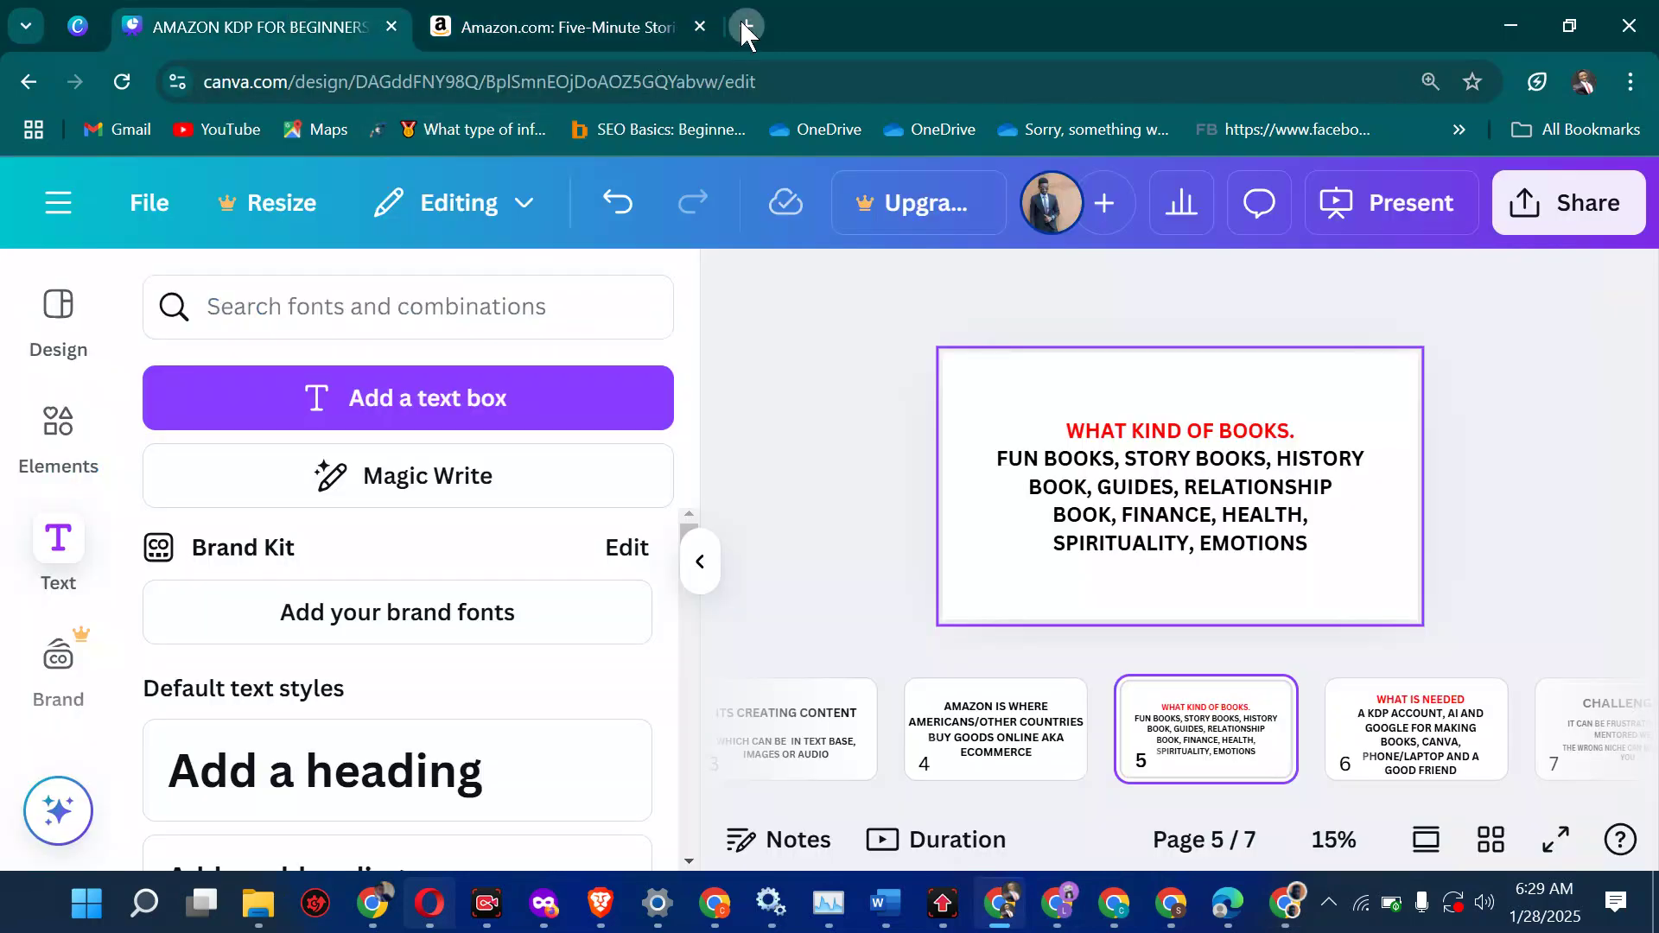
key(ctrl+t)
- Load canva.com, search for 'book cover' designs, and browse the results
text(canva.com)
key(Return)
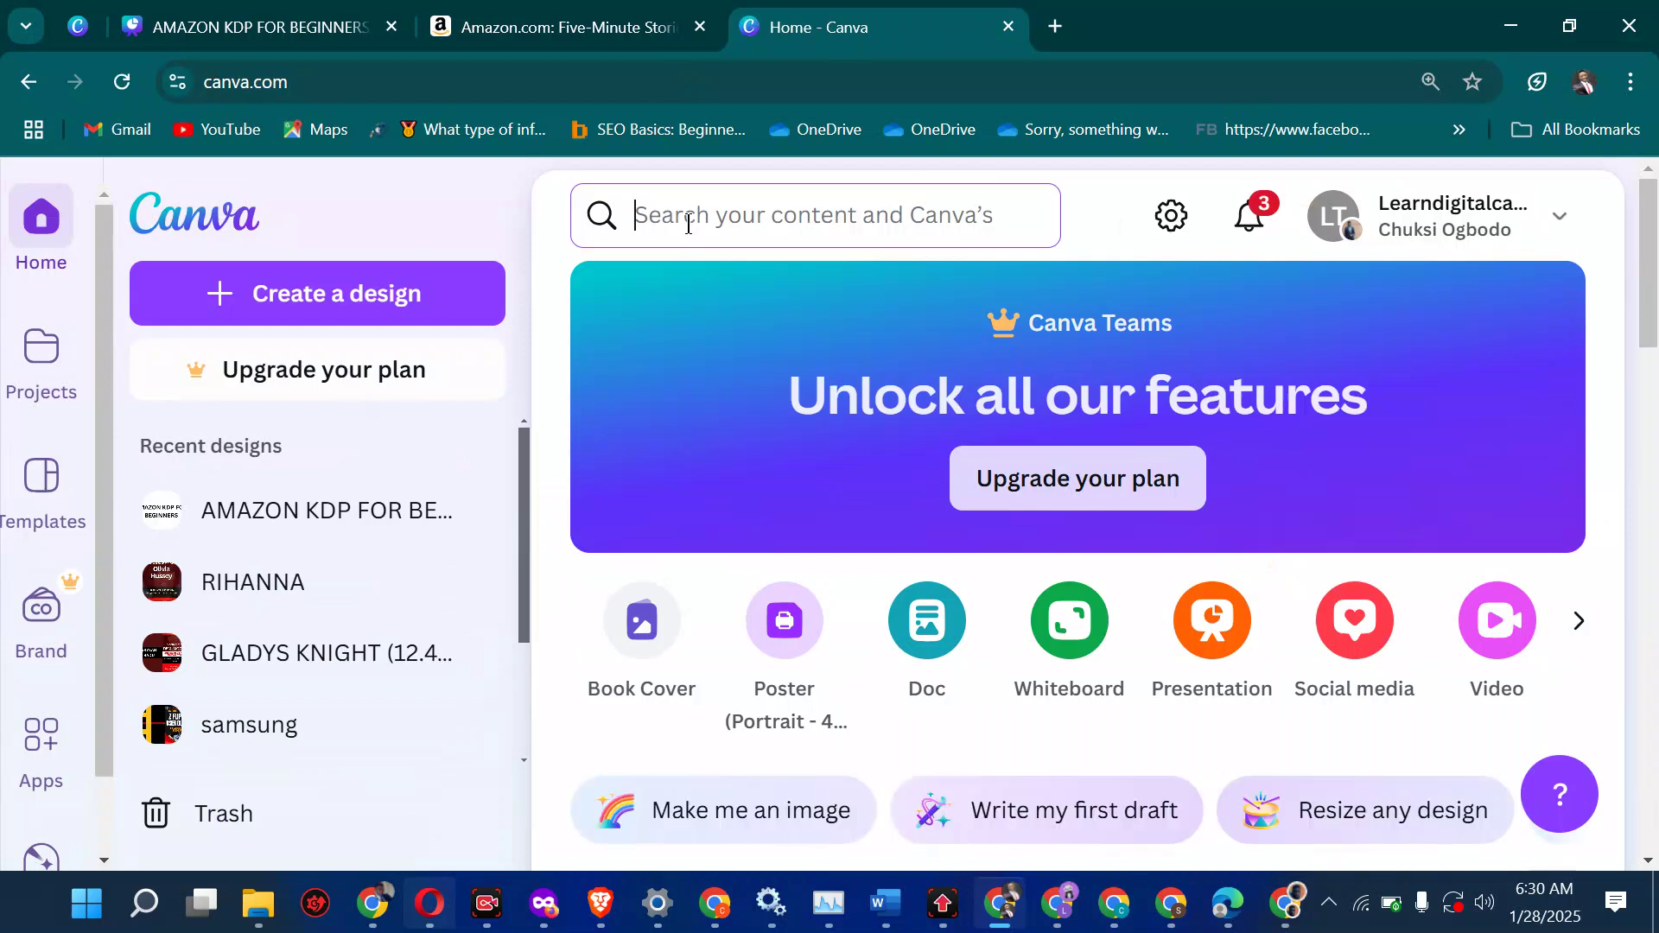
text(book cover)
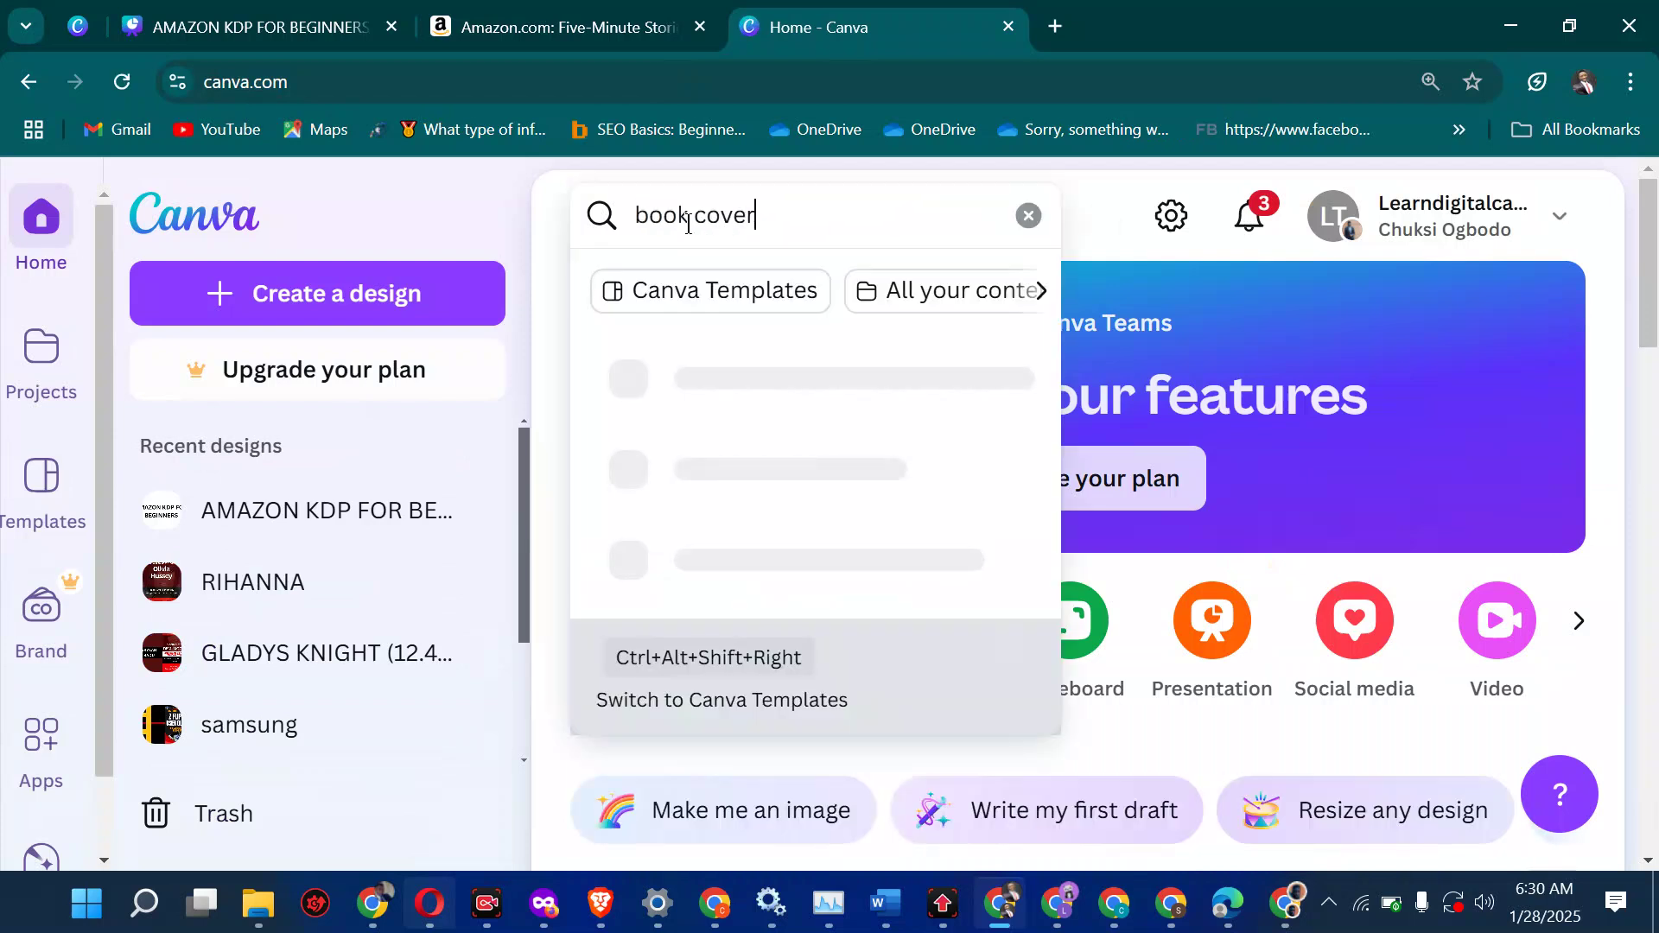
key(Return)
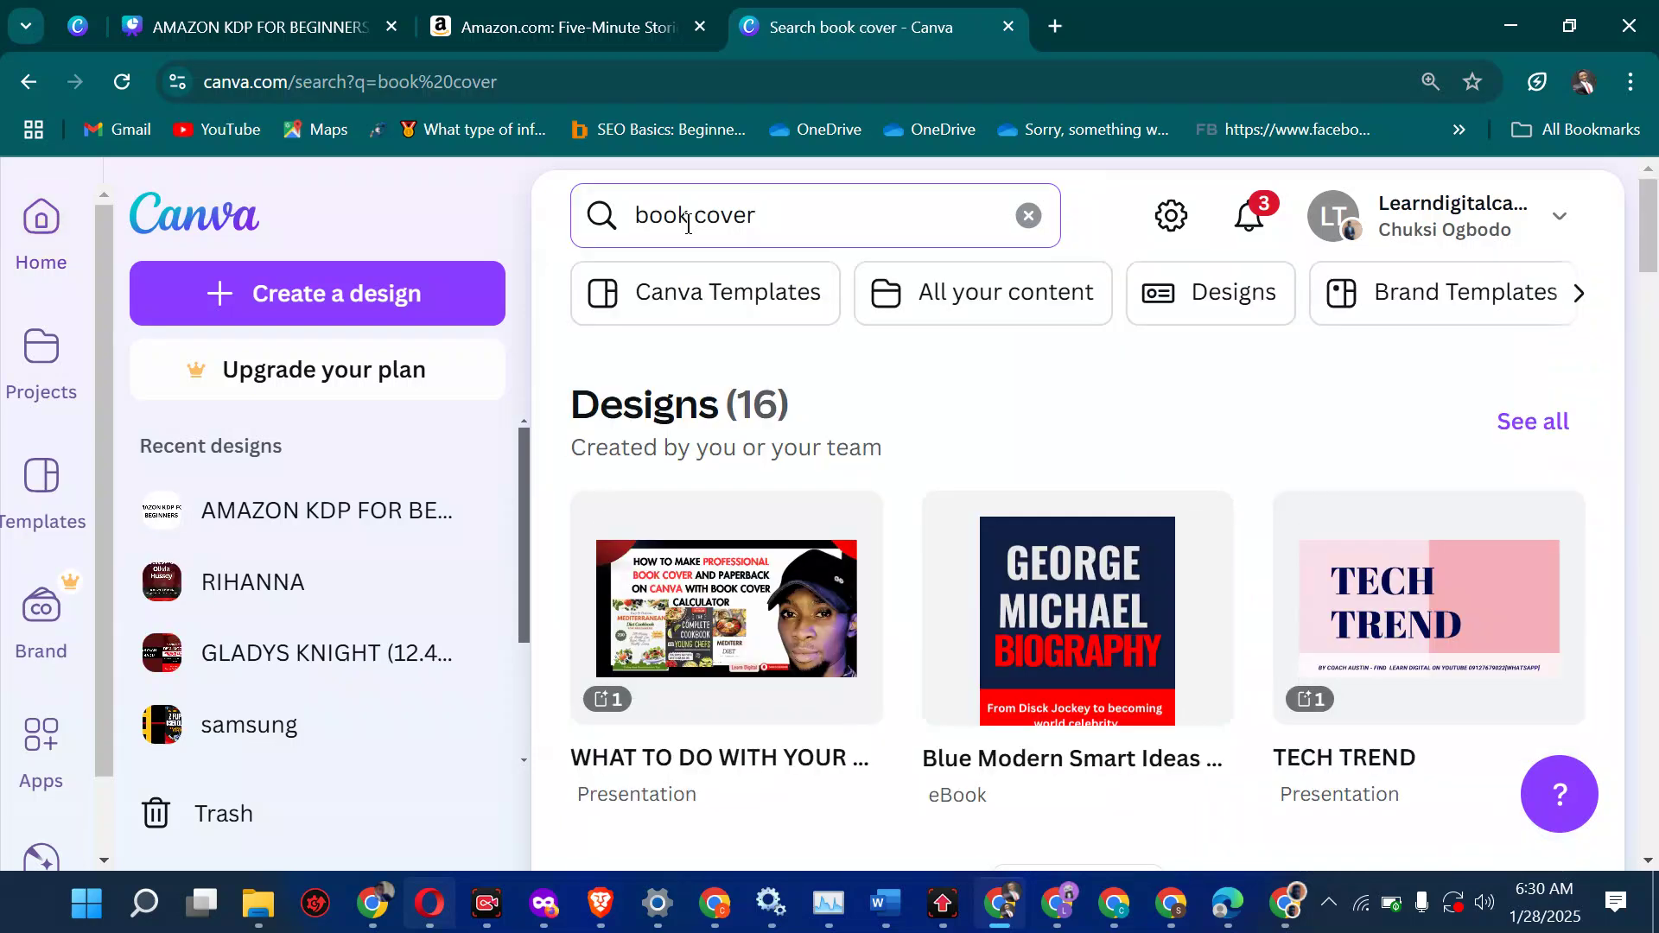
scroll(831, 396, down, 8)
scroll(890, 414, down, 2)
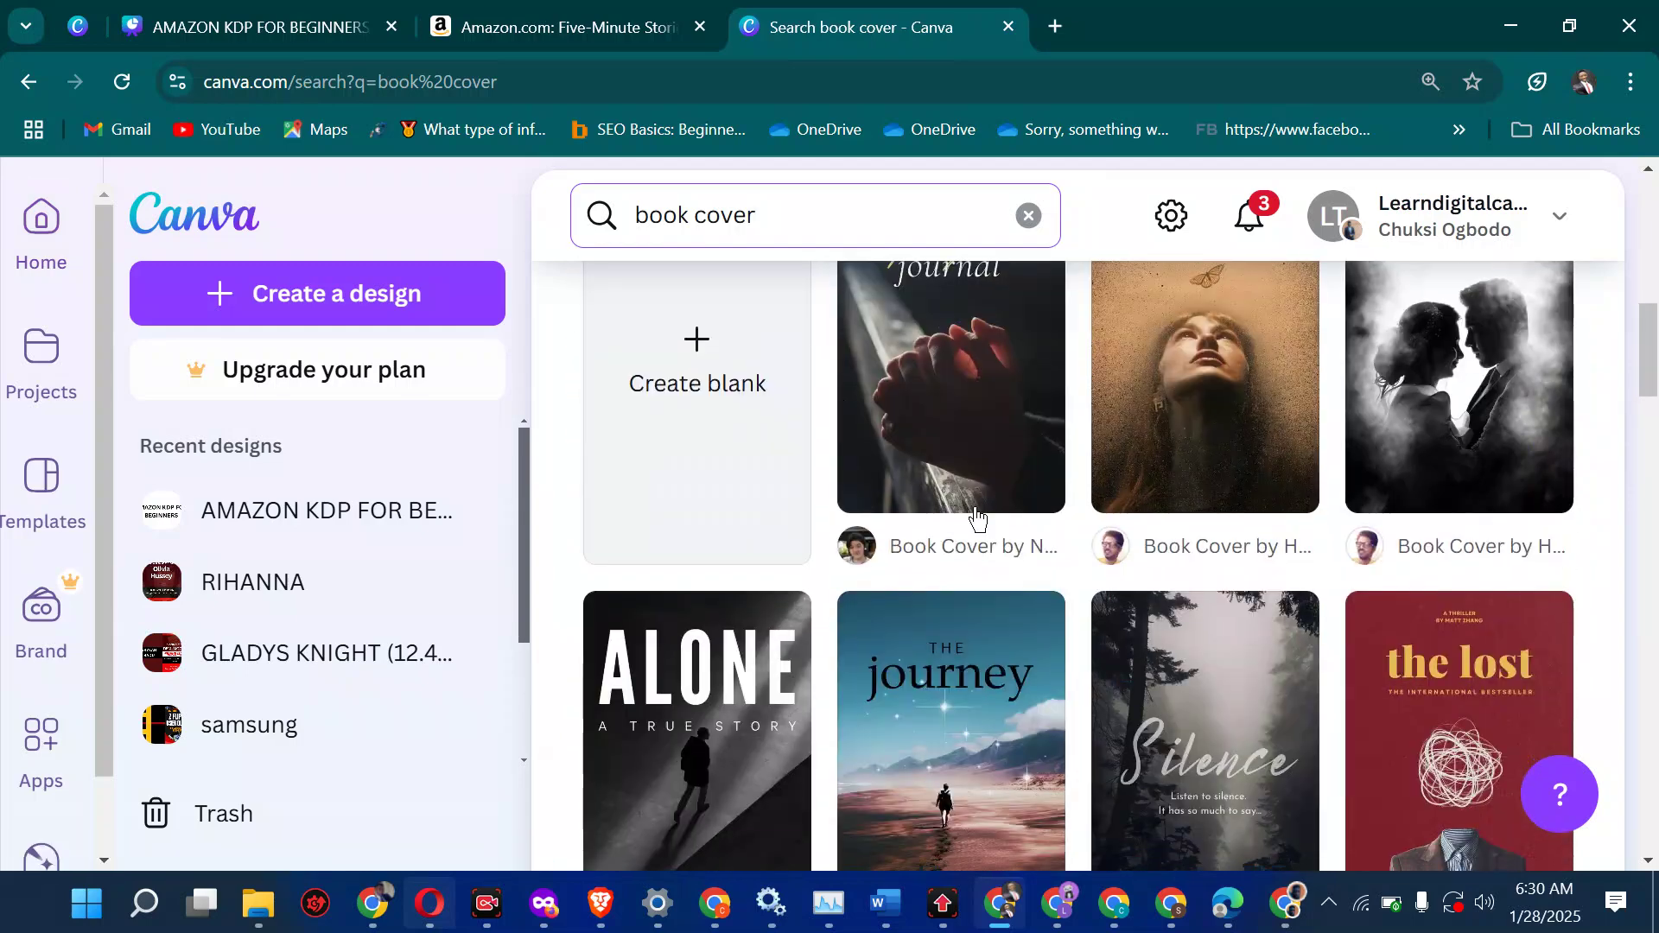
scroll(808, 691, down, 2)
scroll(821, 708, down, 2)
- Narrow to Canva templates for 'children book cover', then return to the AMAZON KDP FOR BEGINNERS presentation
click(642, 211)
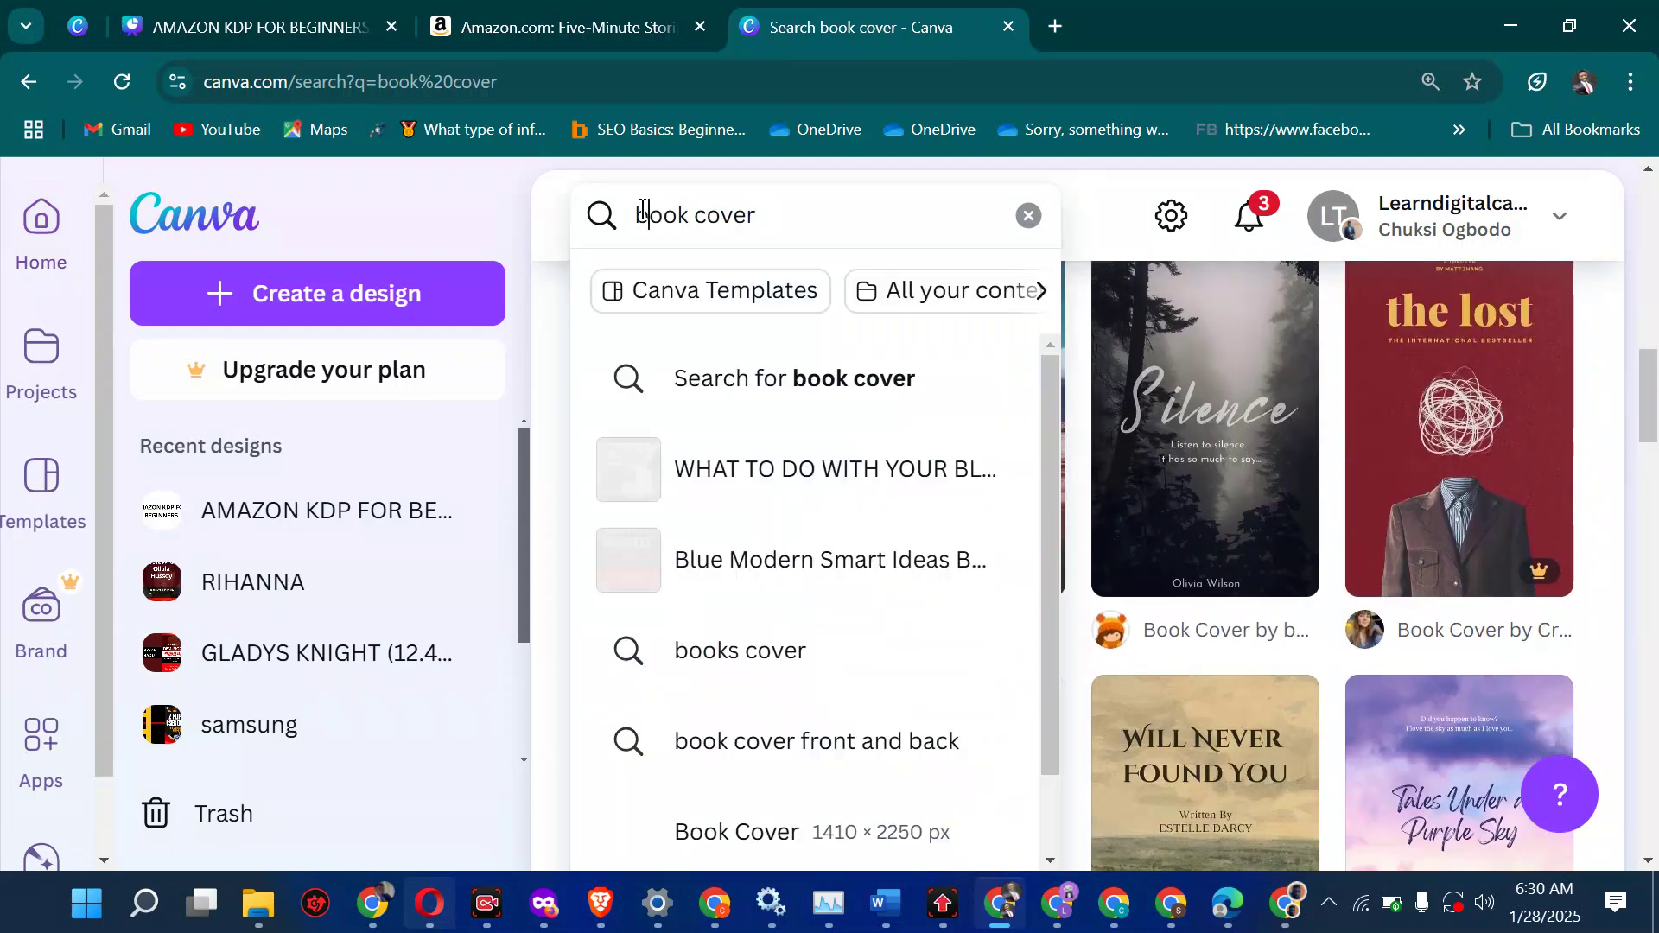
text(children)
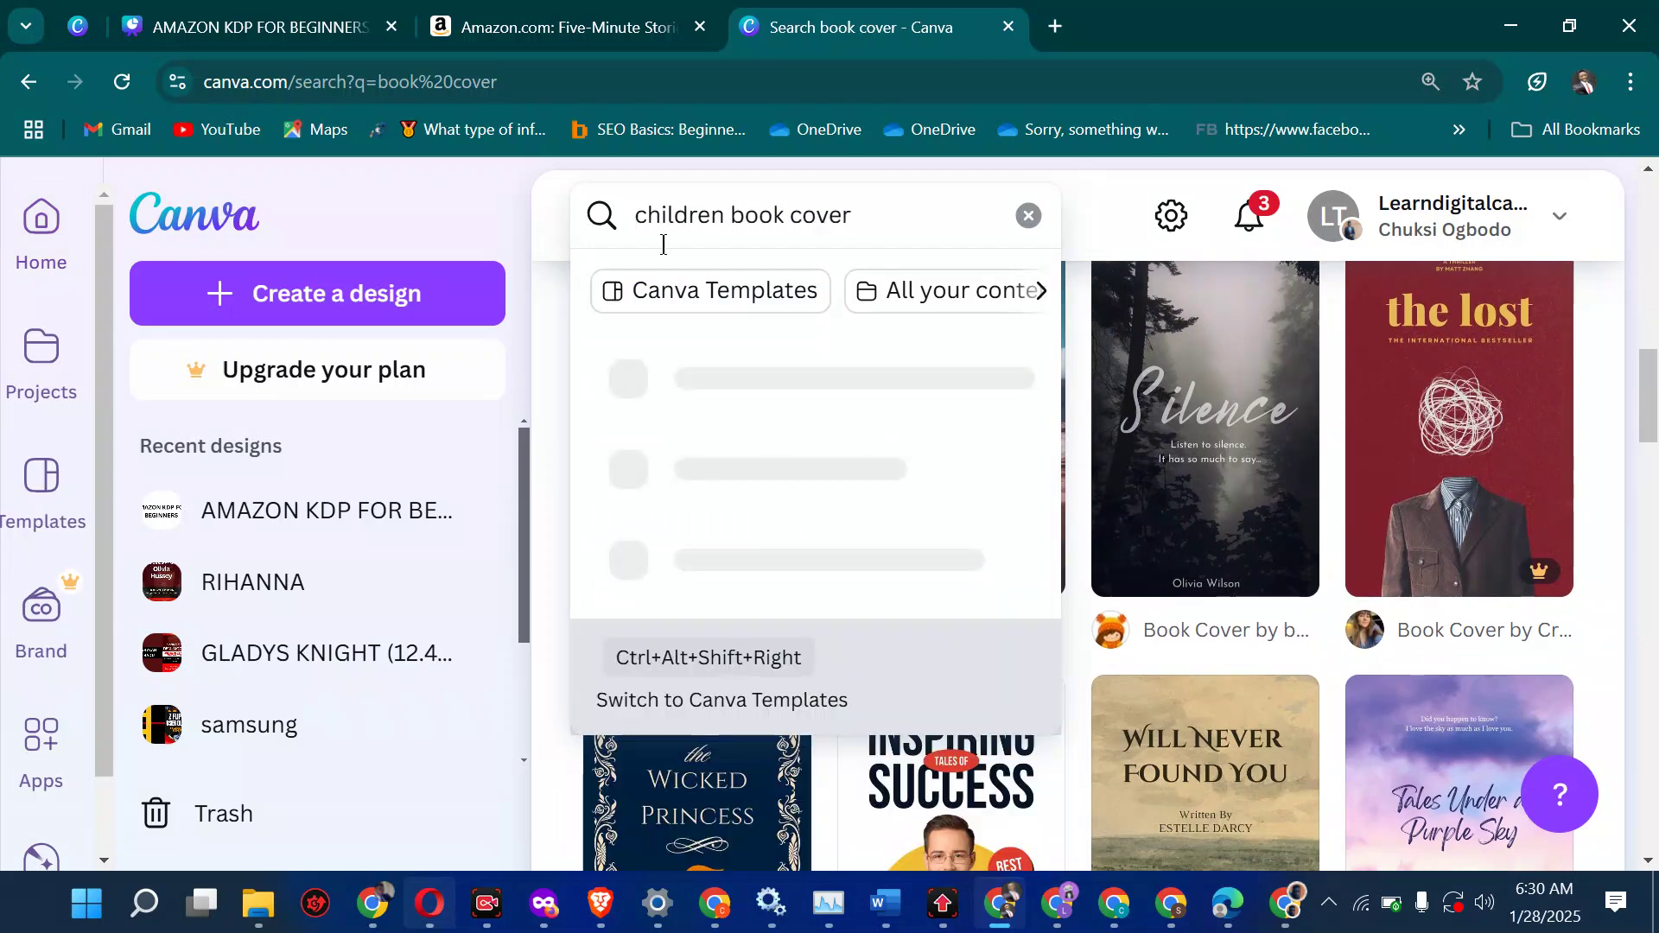
click(697, 294)
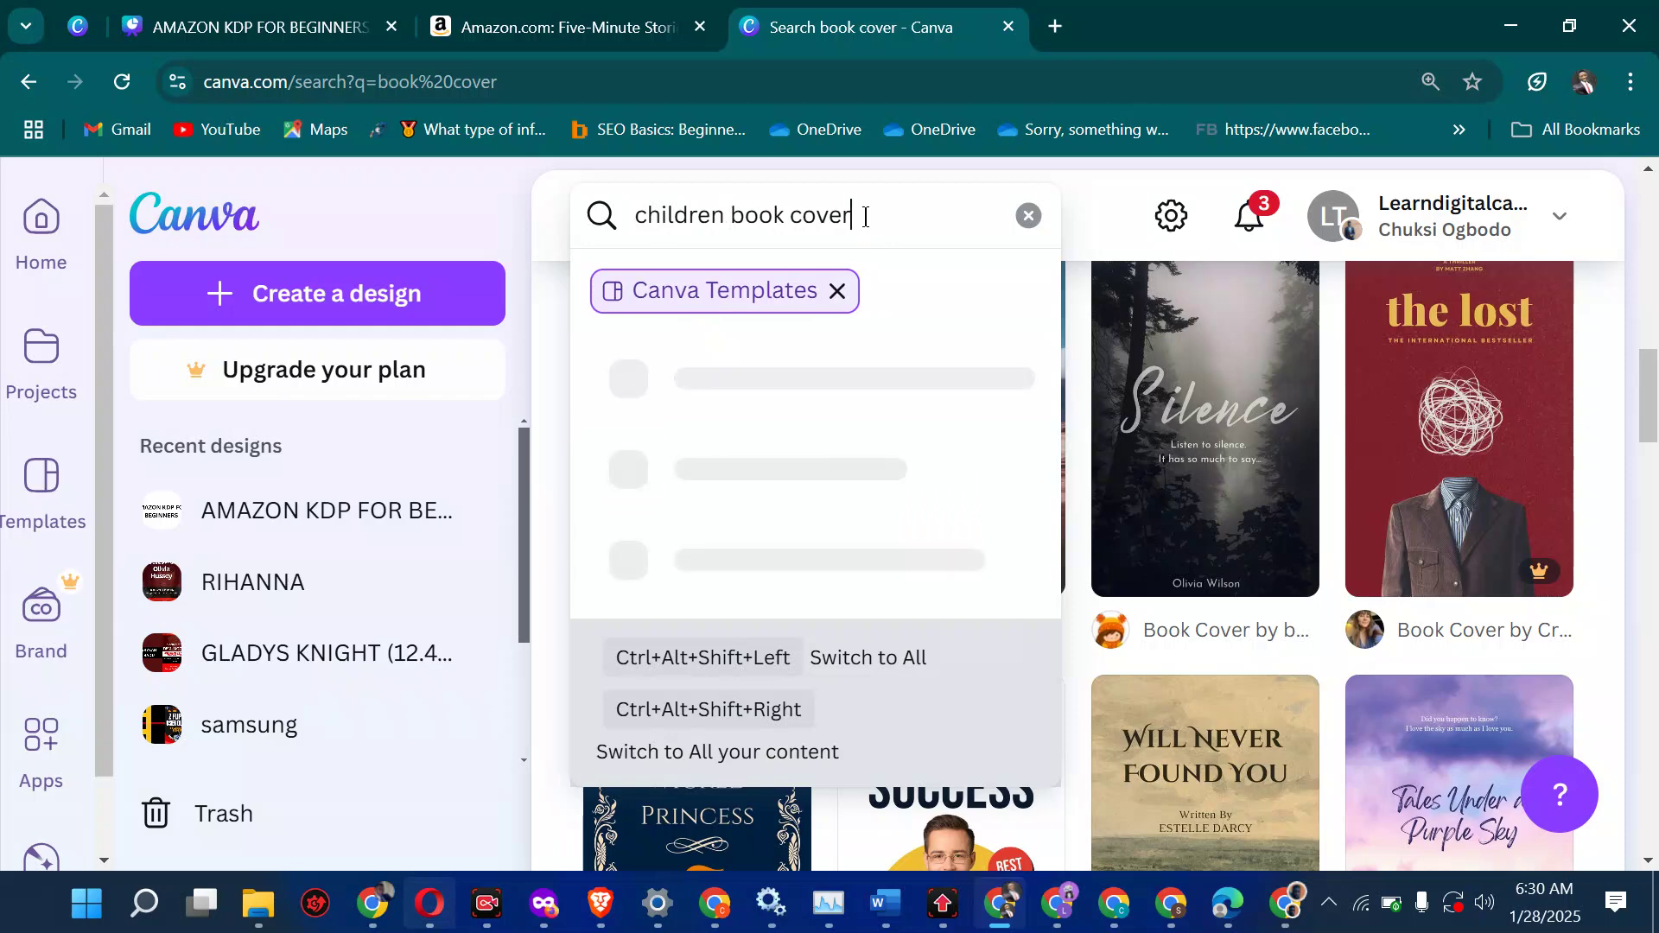
key(Return)
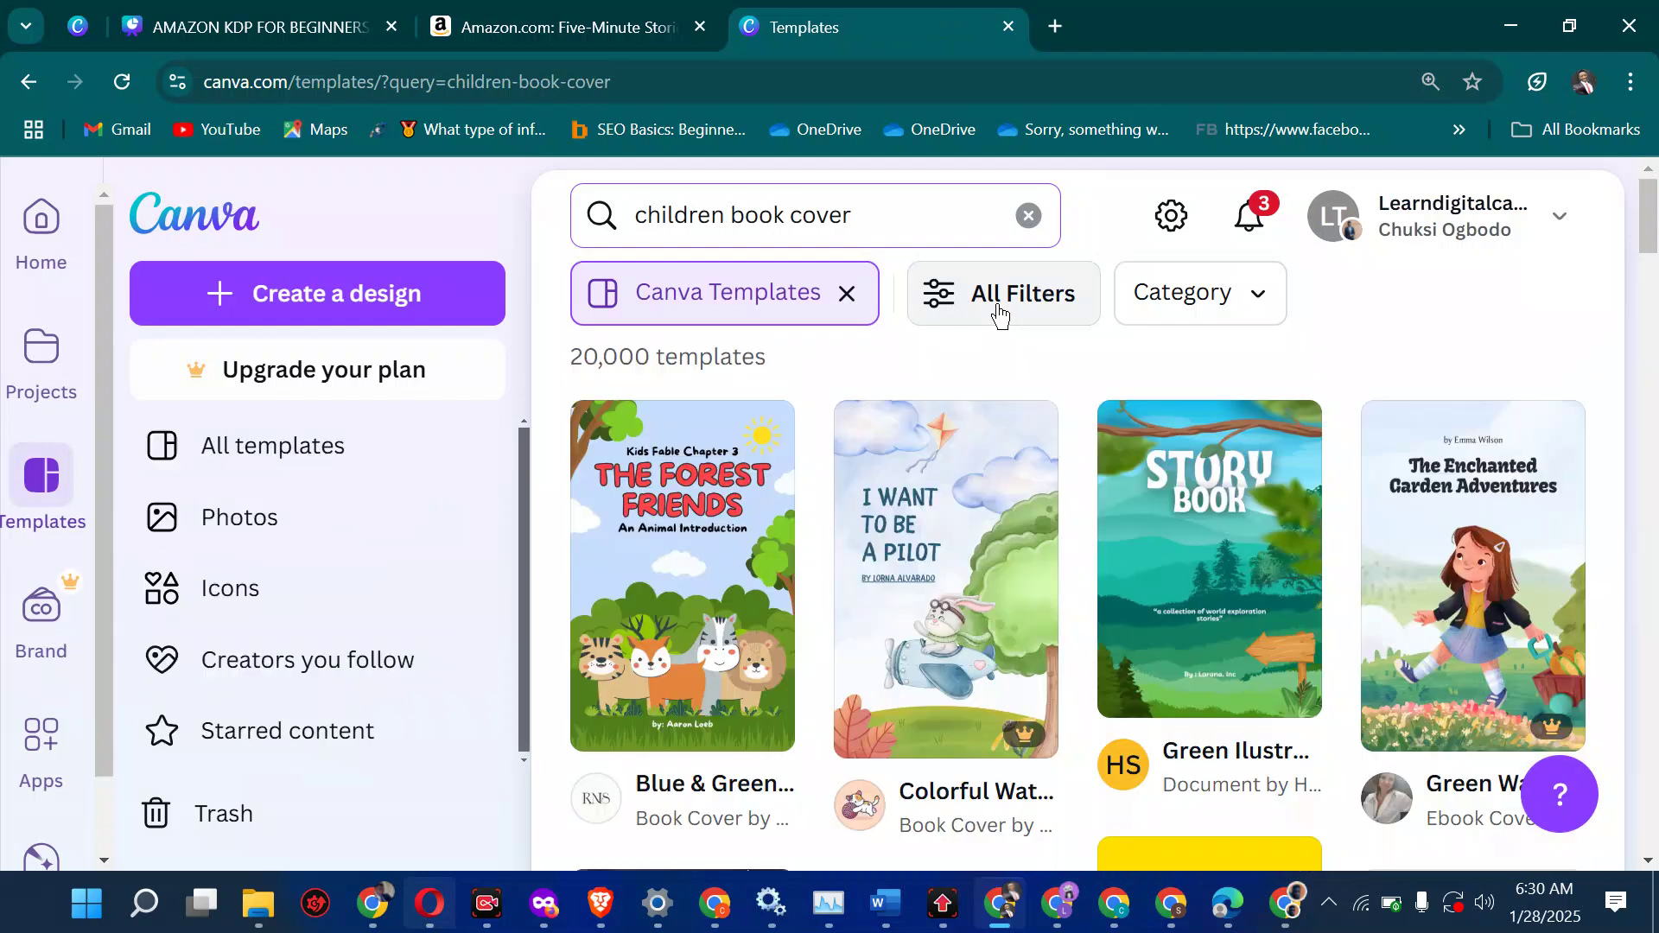
scroll(1036, 484, down, 2)
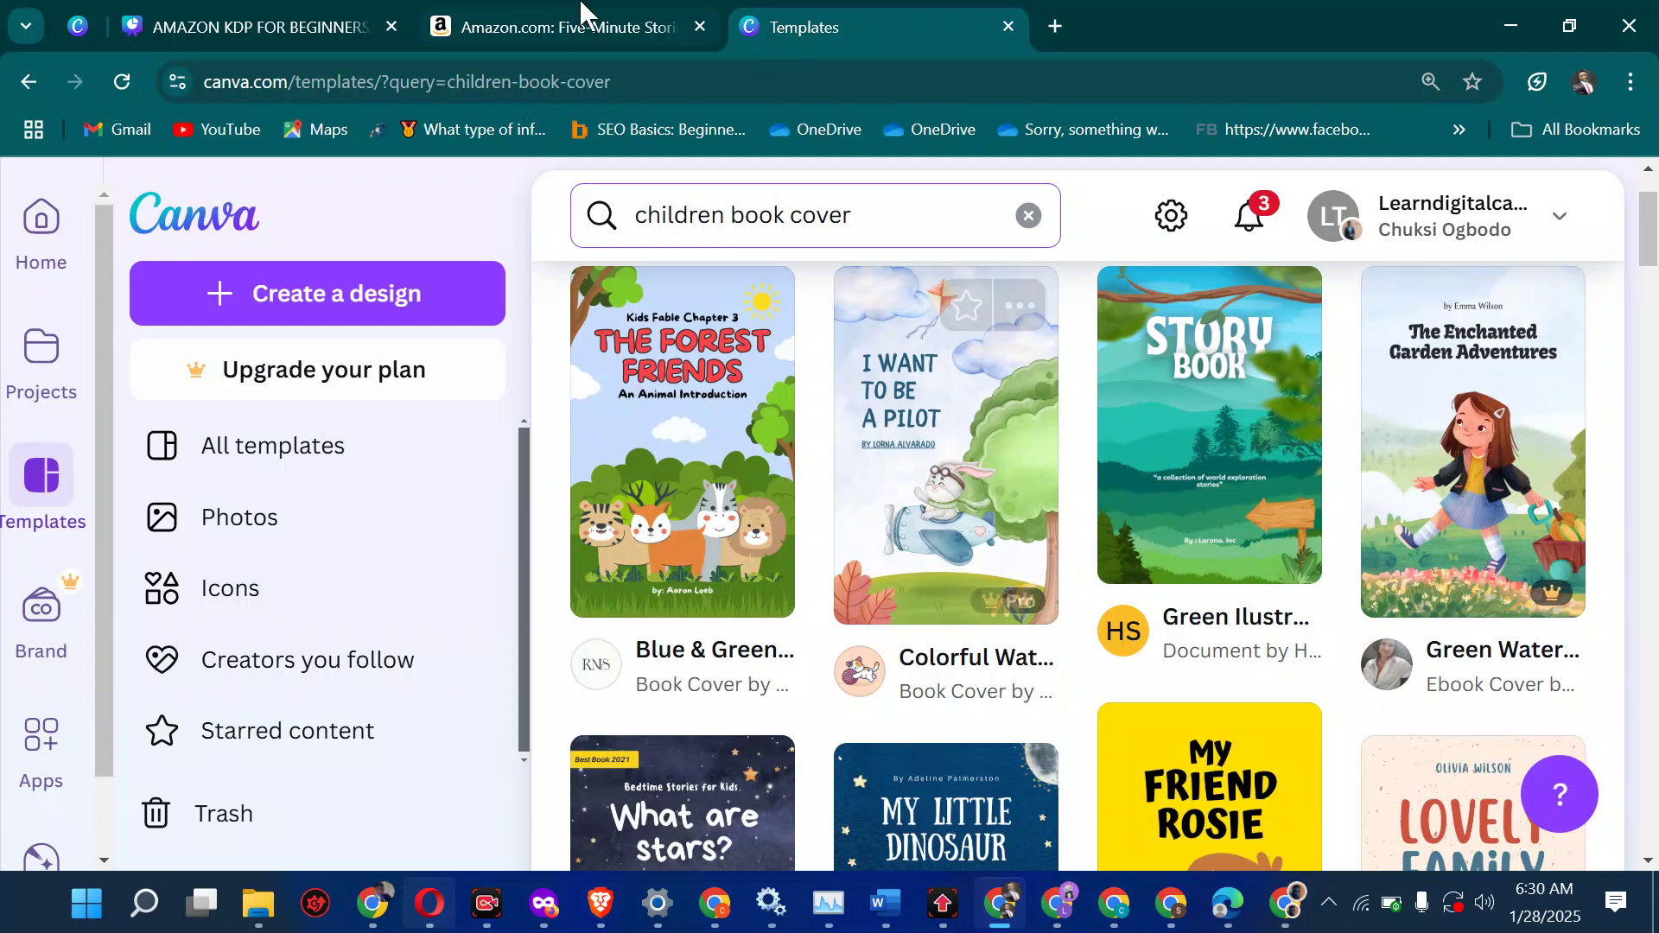
click(259, 24)
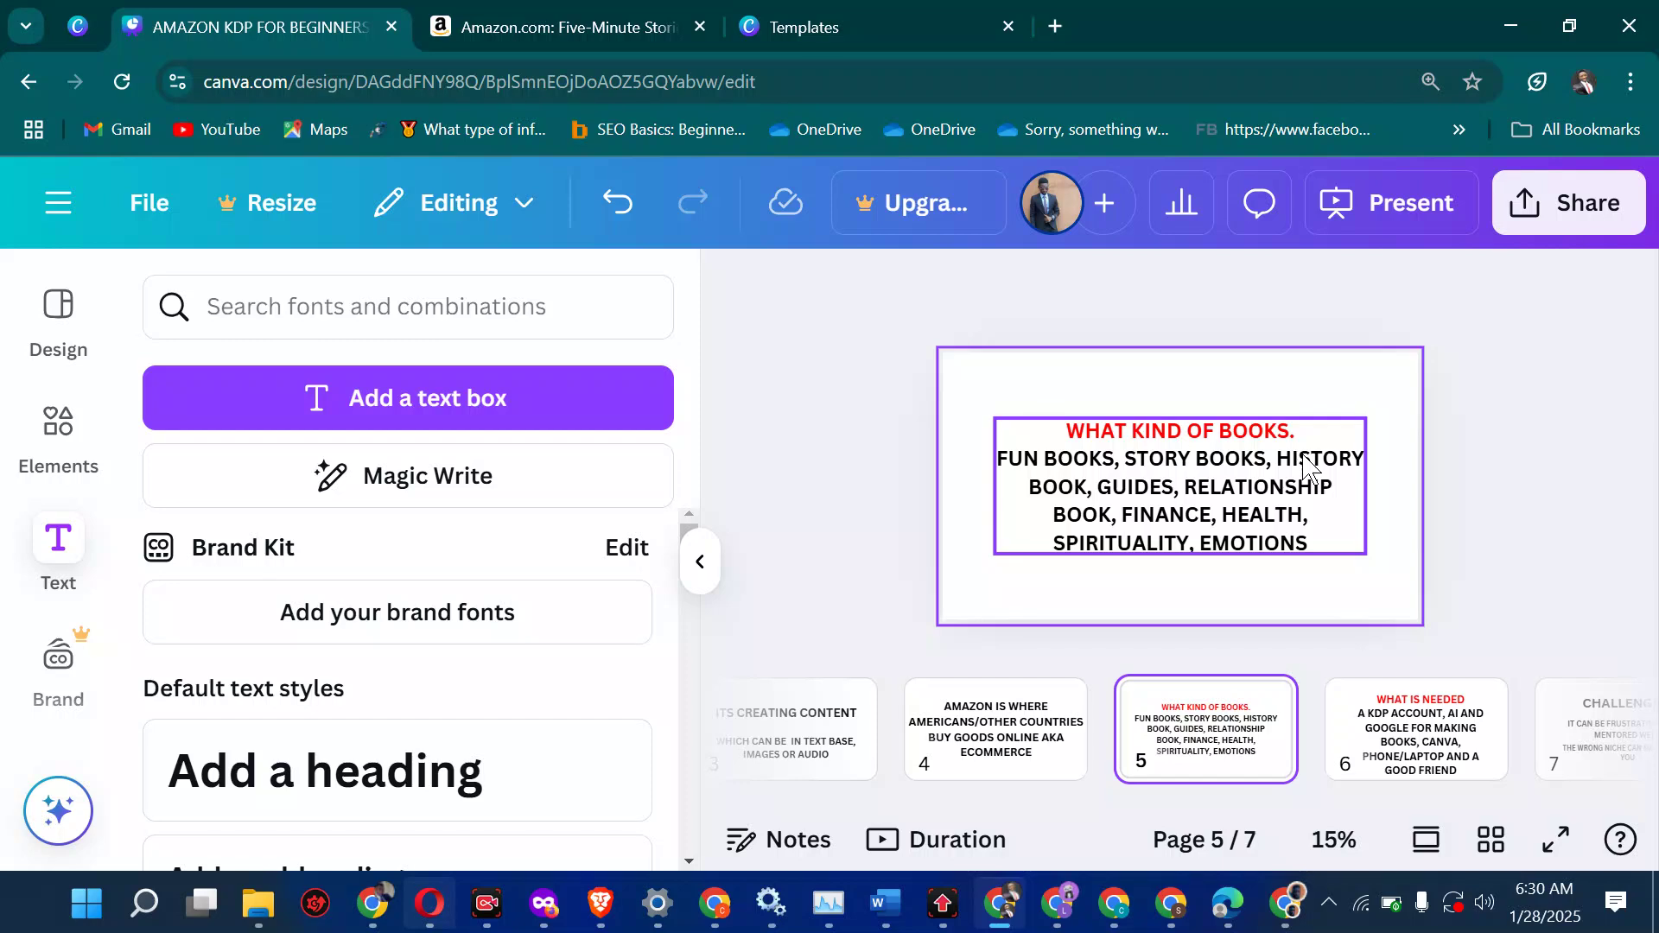
- Select the WHAT KIND OF BOOKS text on page 5, then return to the Five-Minute Stories Amazon page
click(1260, 486)
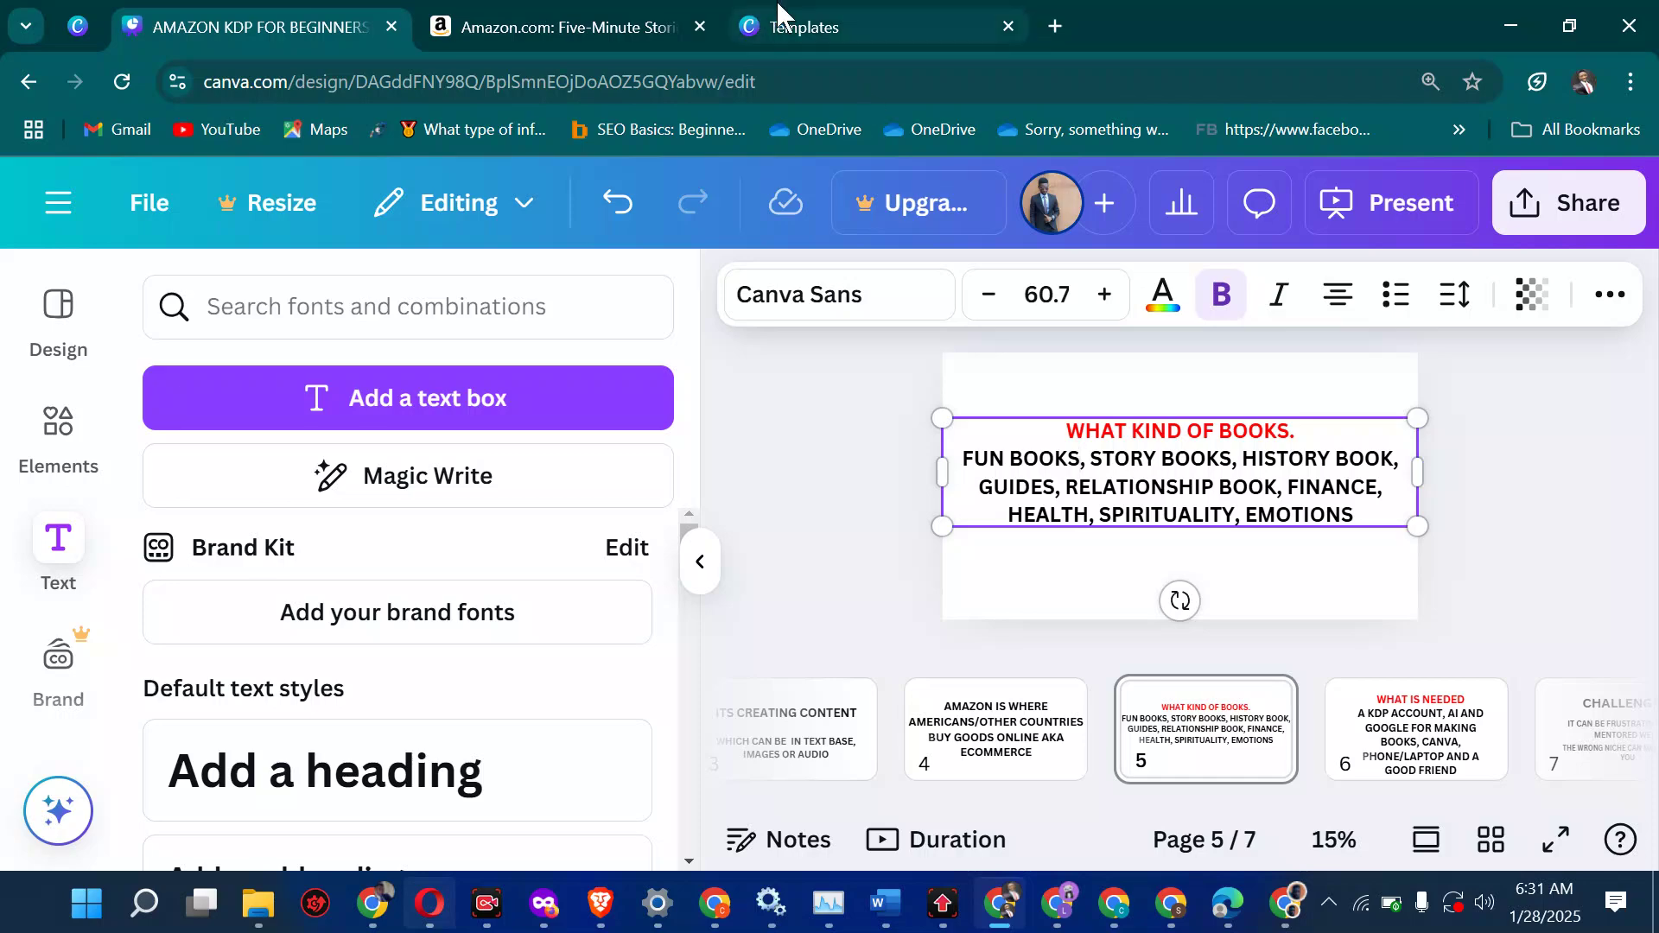
click(609, 17)
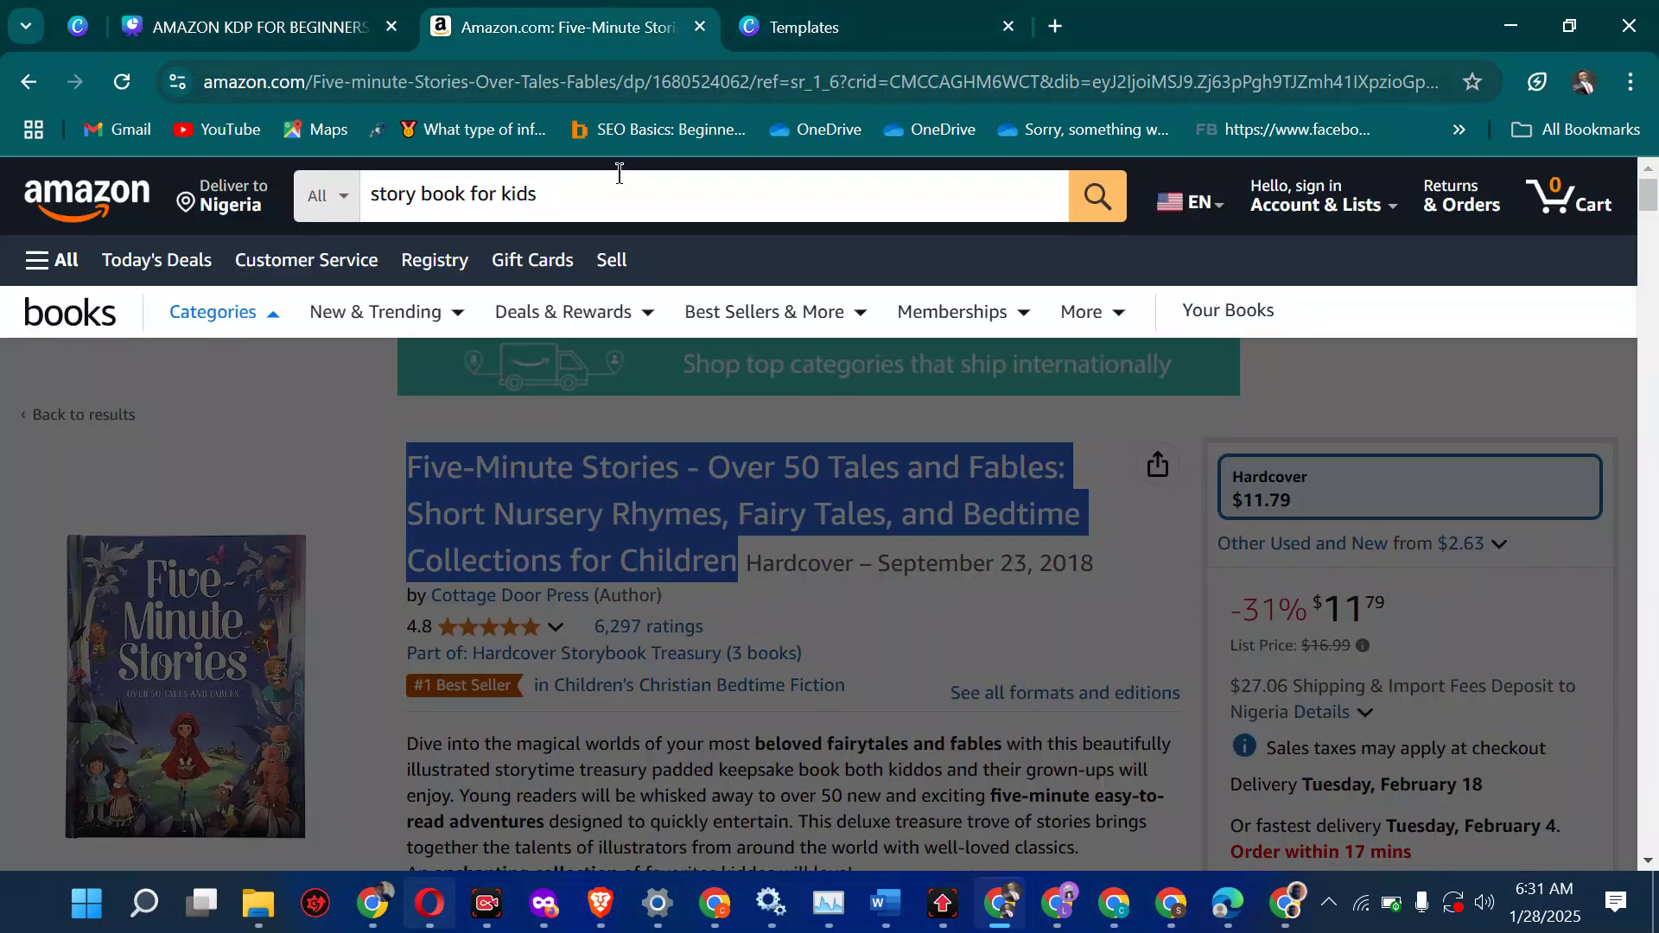
- Replace the Amazon search with 'devotions 2025' and scroll through the devotional book results
triple_click(577, 184)
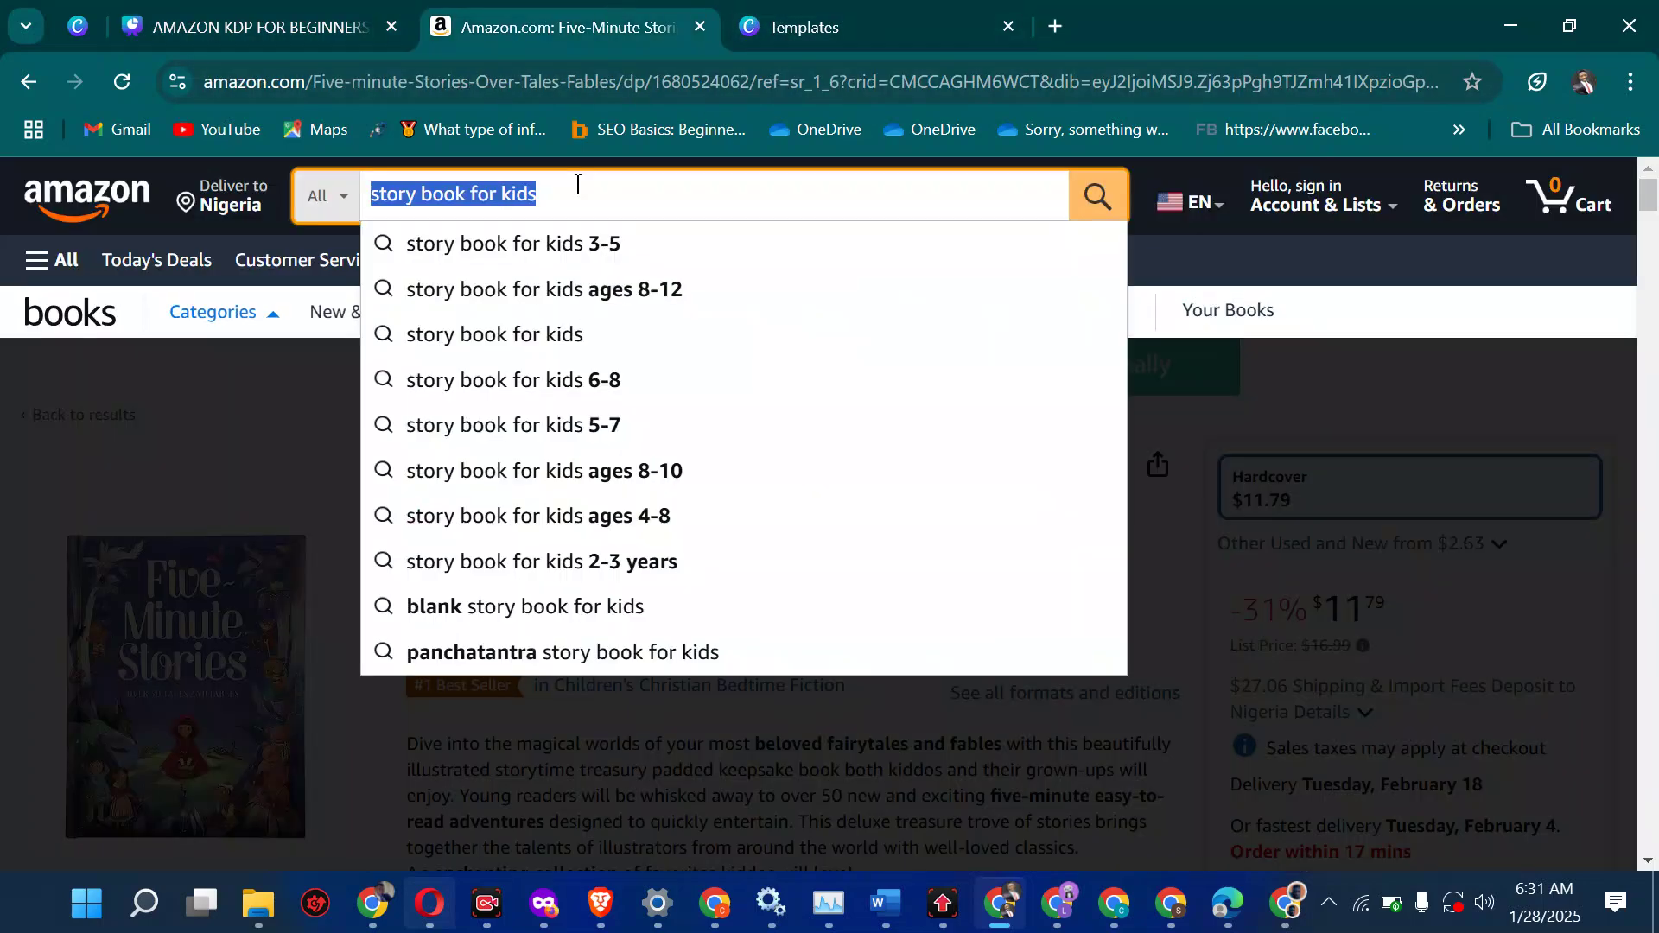
text(devotions)
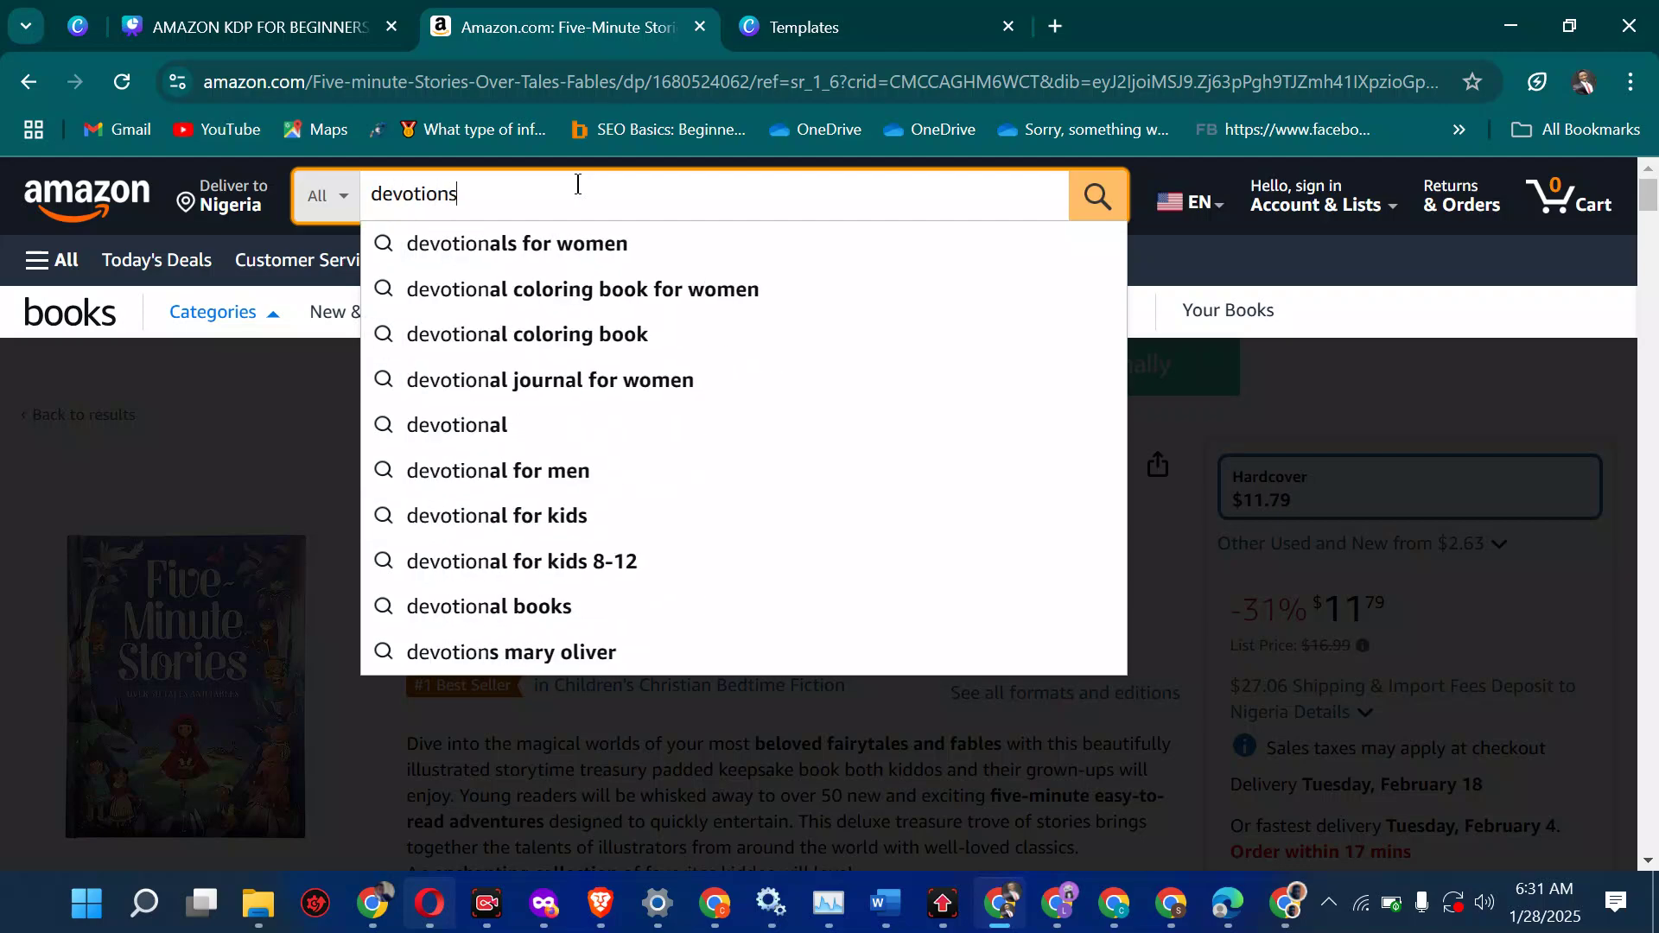
text( 2025)
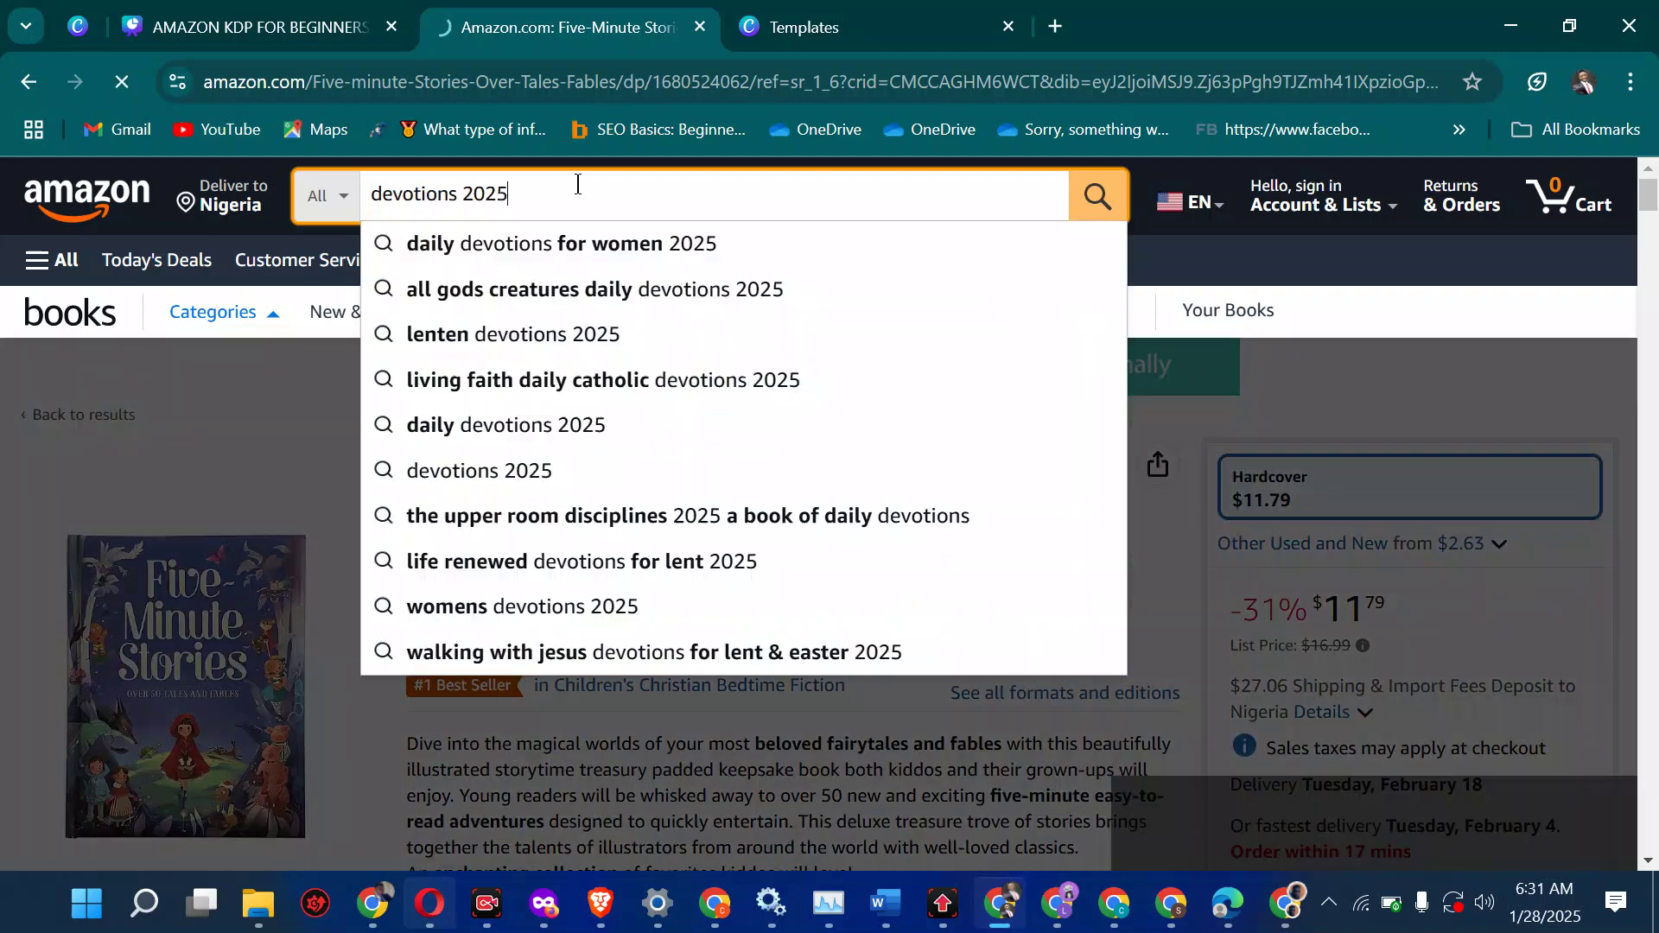
key(Return)
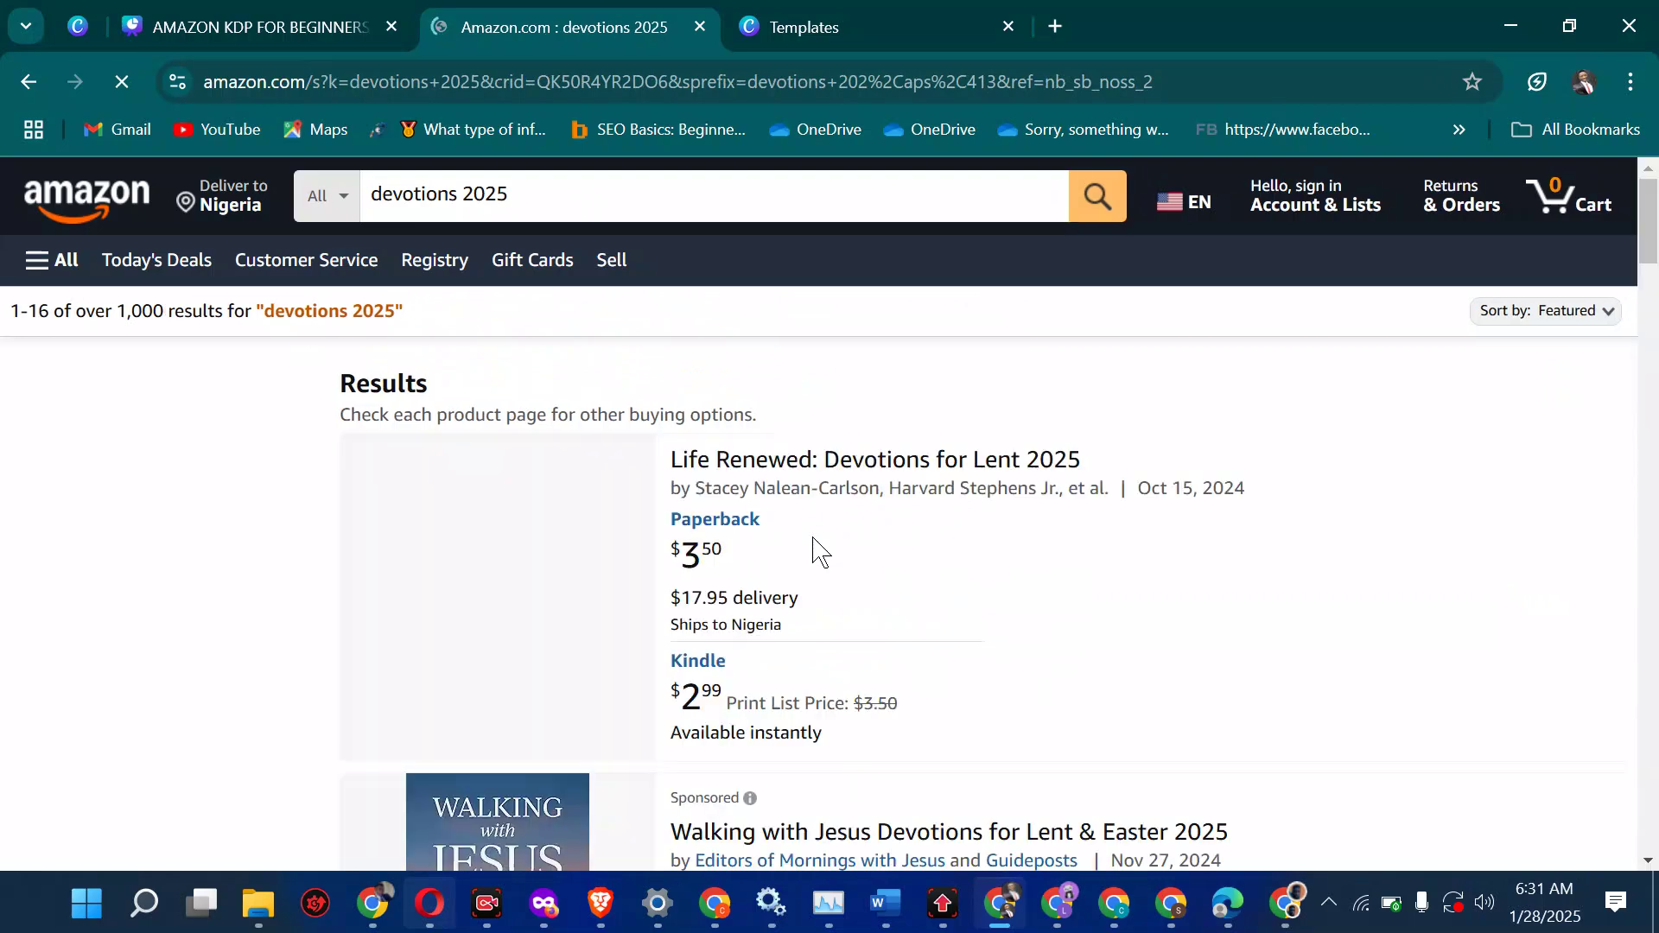
scroll(812, 551, down, 1)
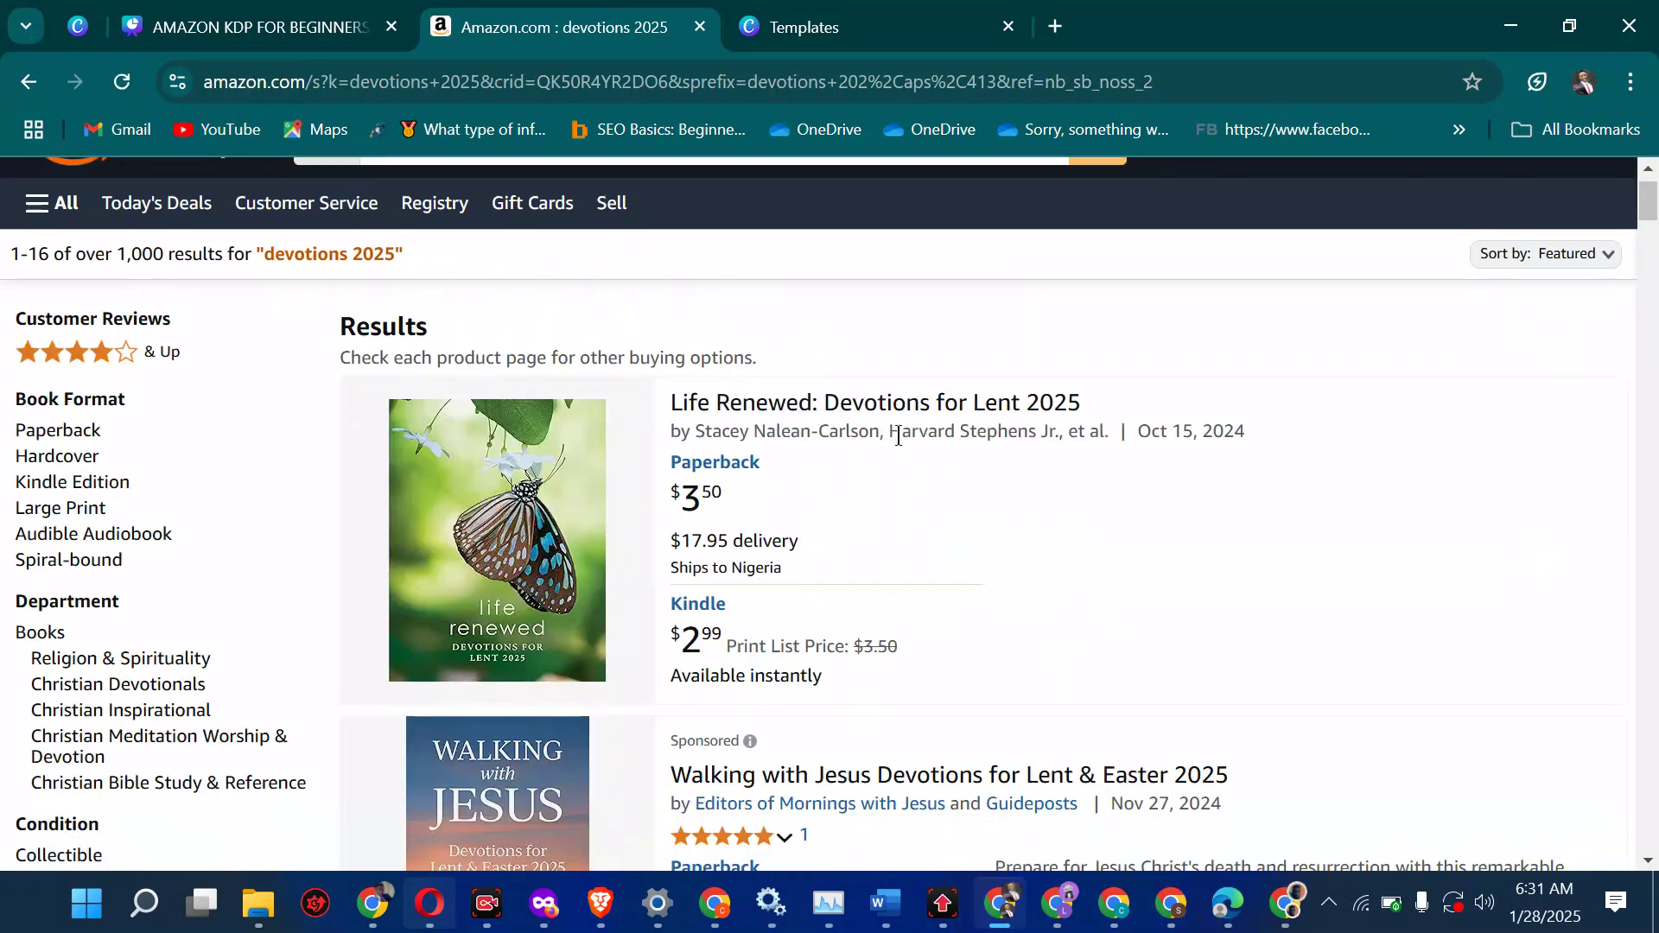
scroll(764, 466, down, 5)
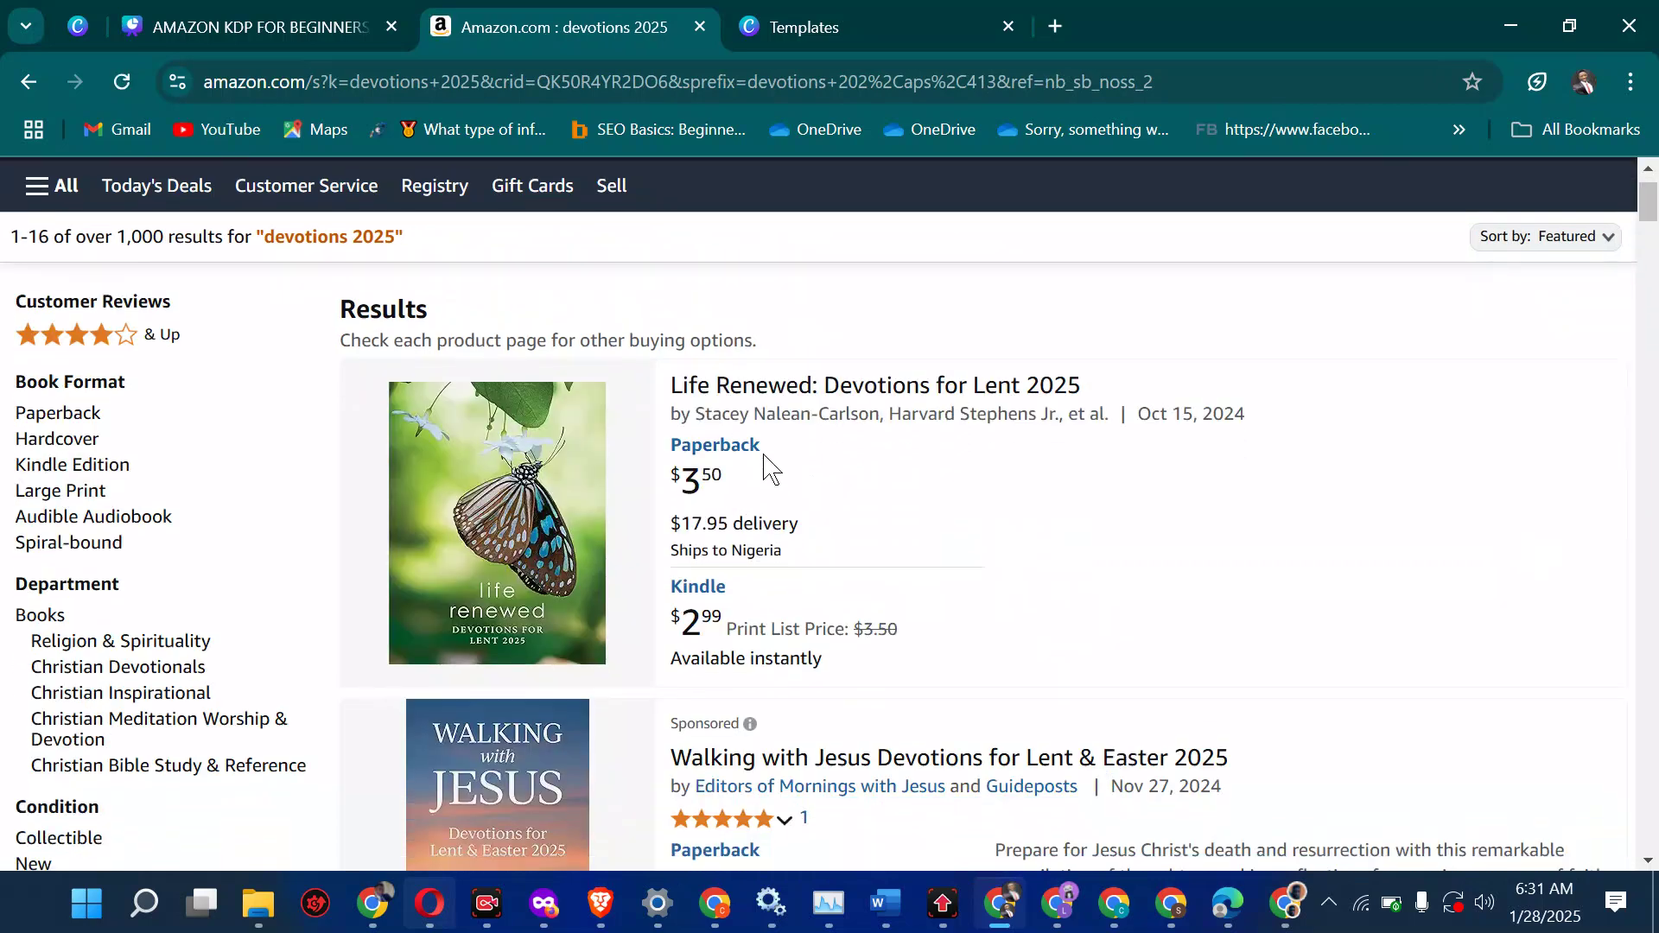
scroll(741, 575, down, 8)
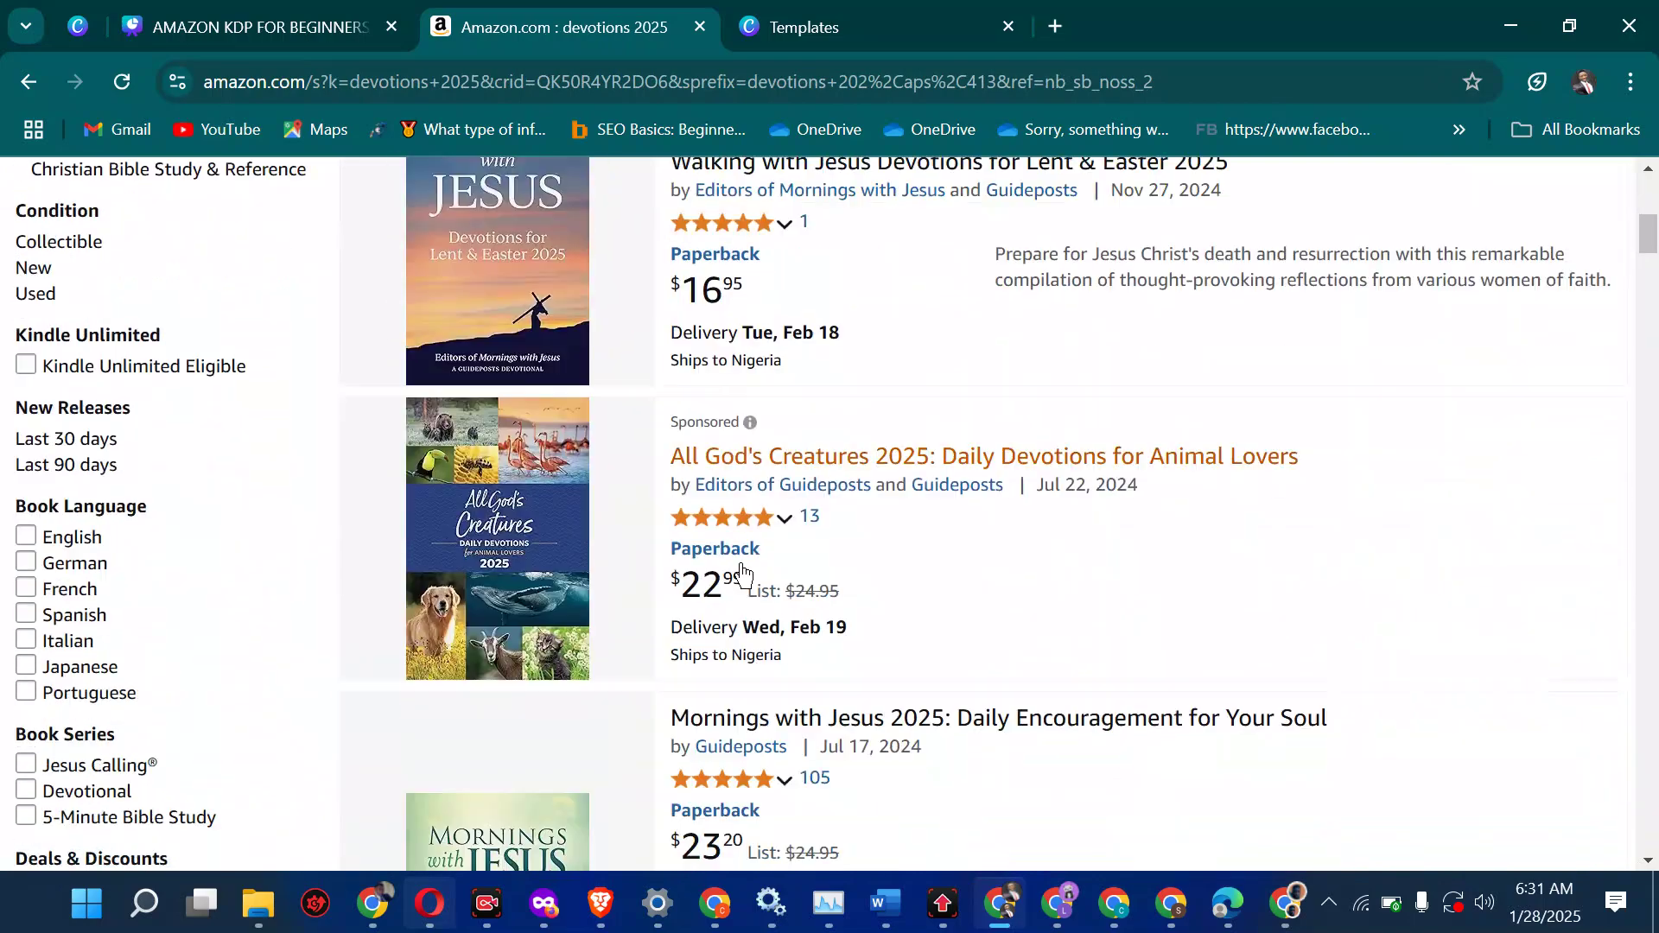
scroll(741, 575, down, 4)
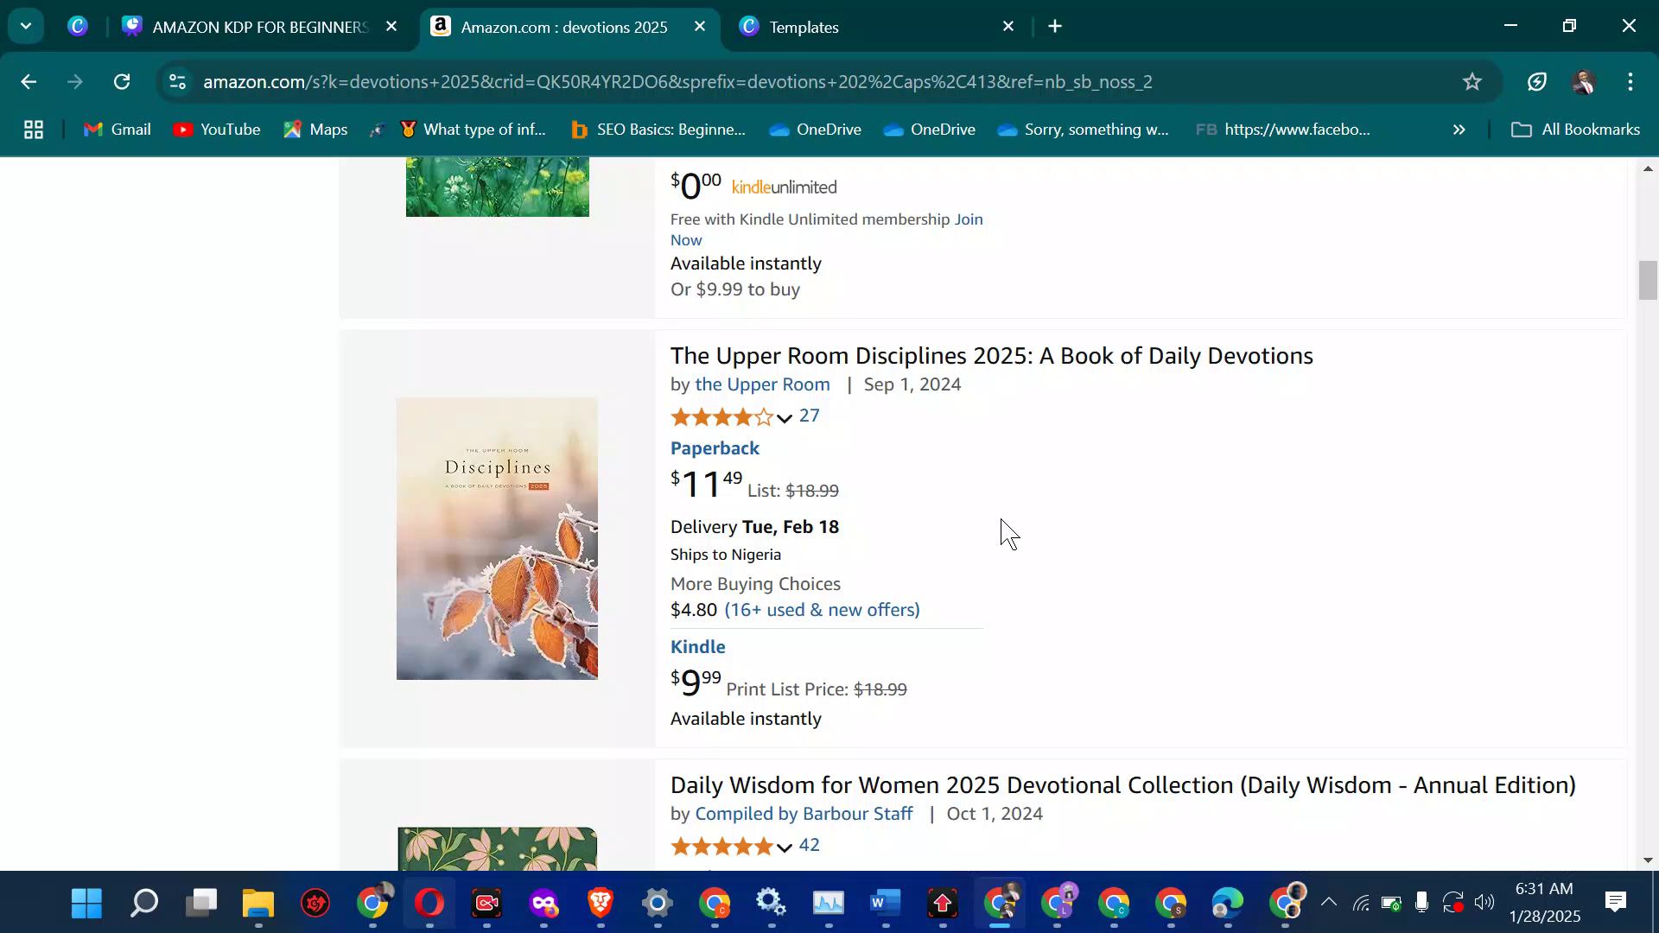
mouse_move(1000, 926)
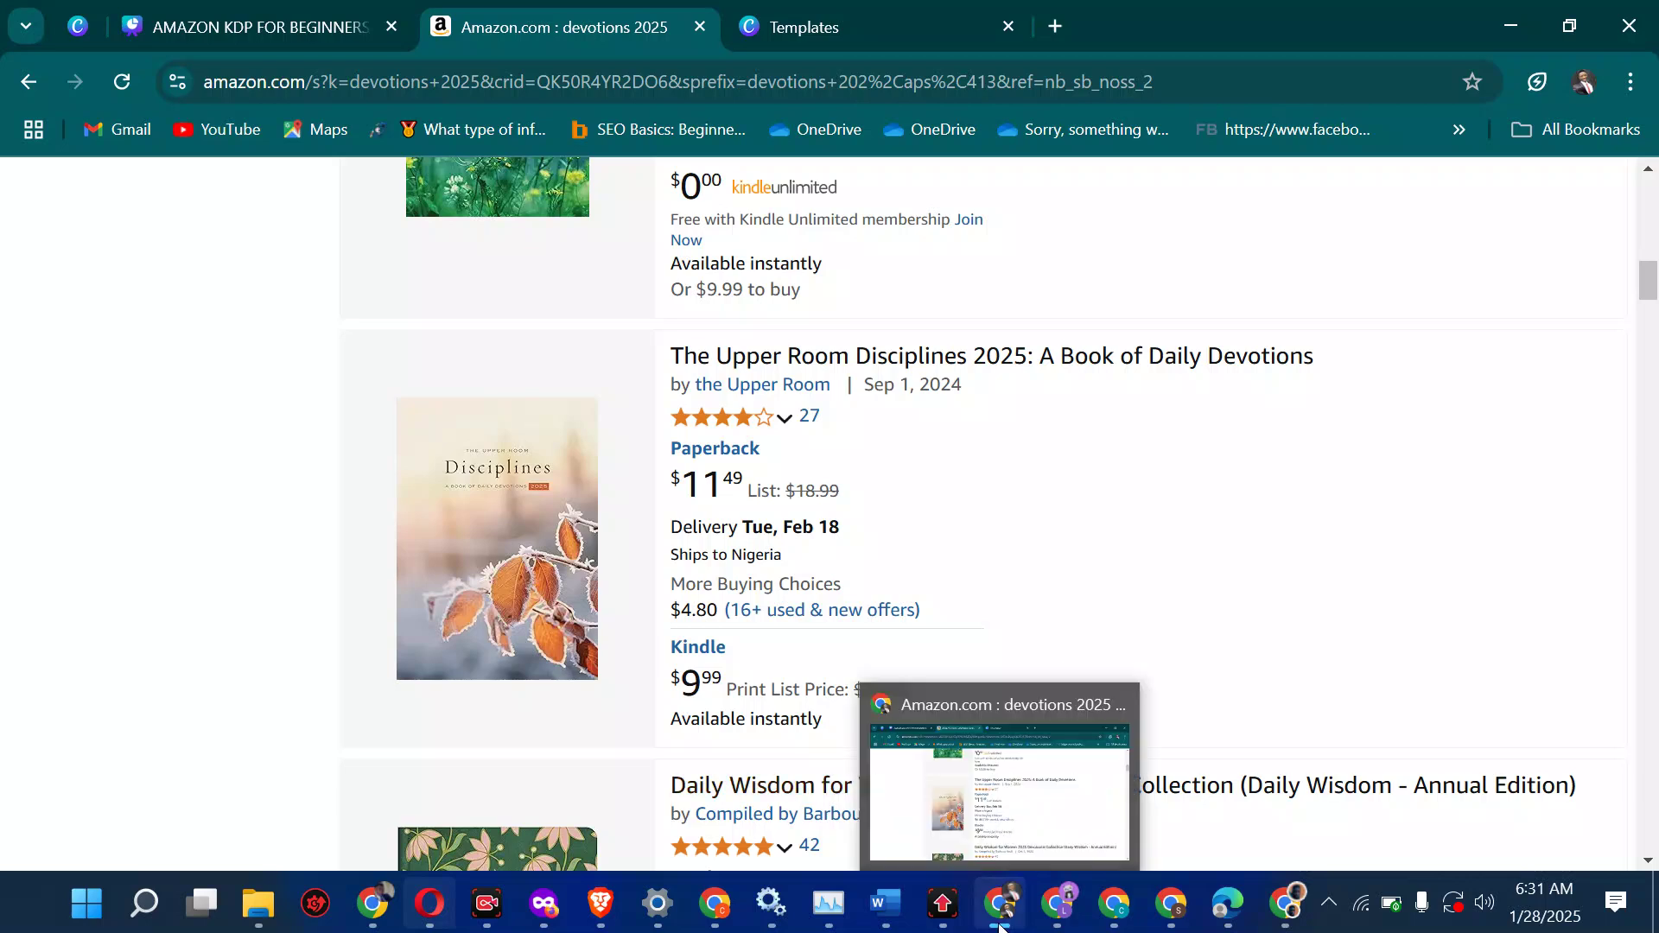
- Back in the presentation, open page 6 and highlight 'KDP ACCOUNT' in the WHAT IS NEEDED text
click(292, 27)
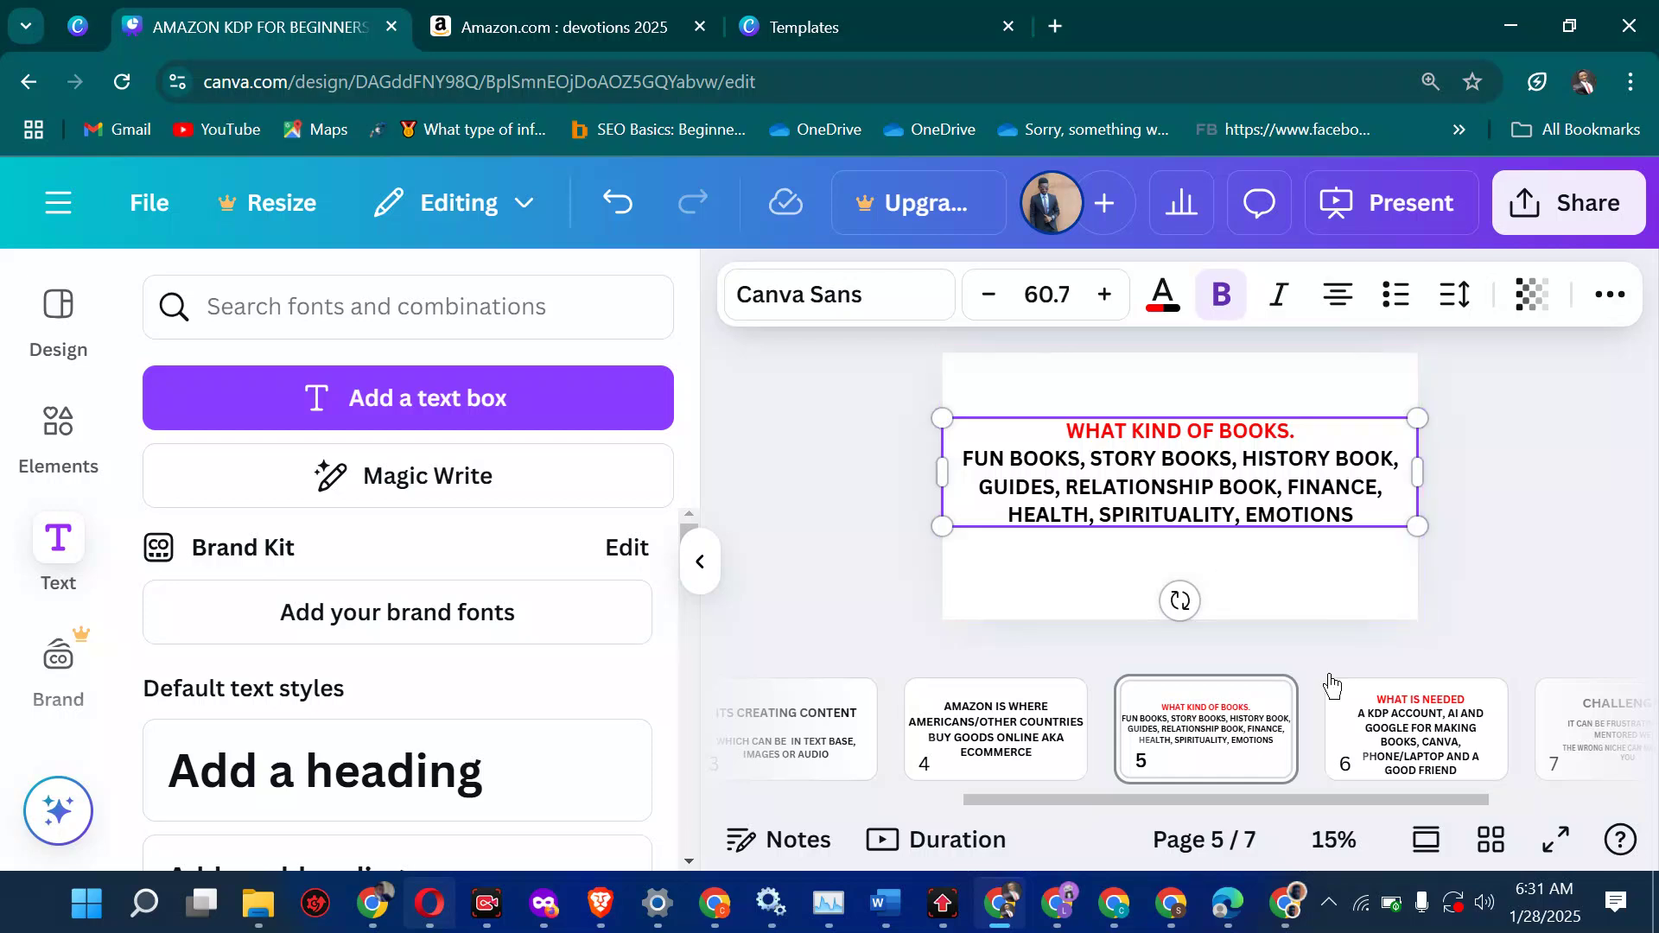
click(1406, 732)
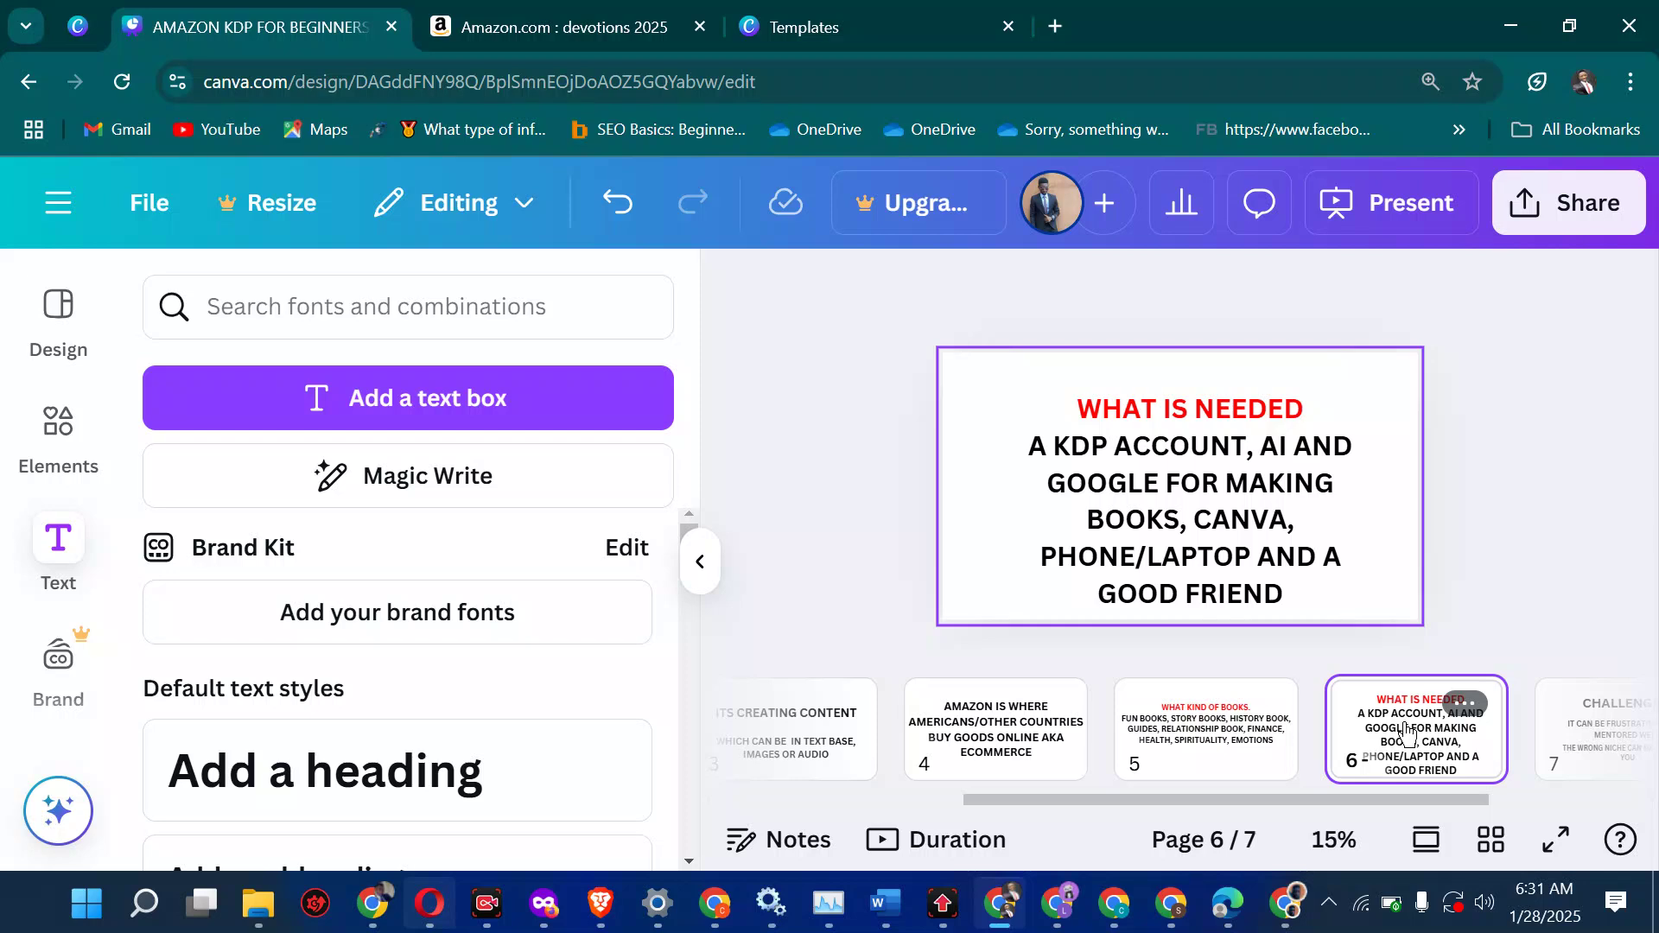
click(1164, 459)
click(1246, 448)
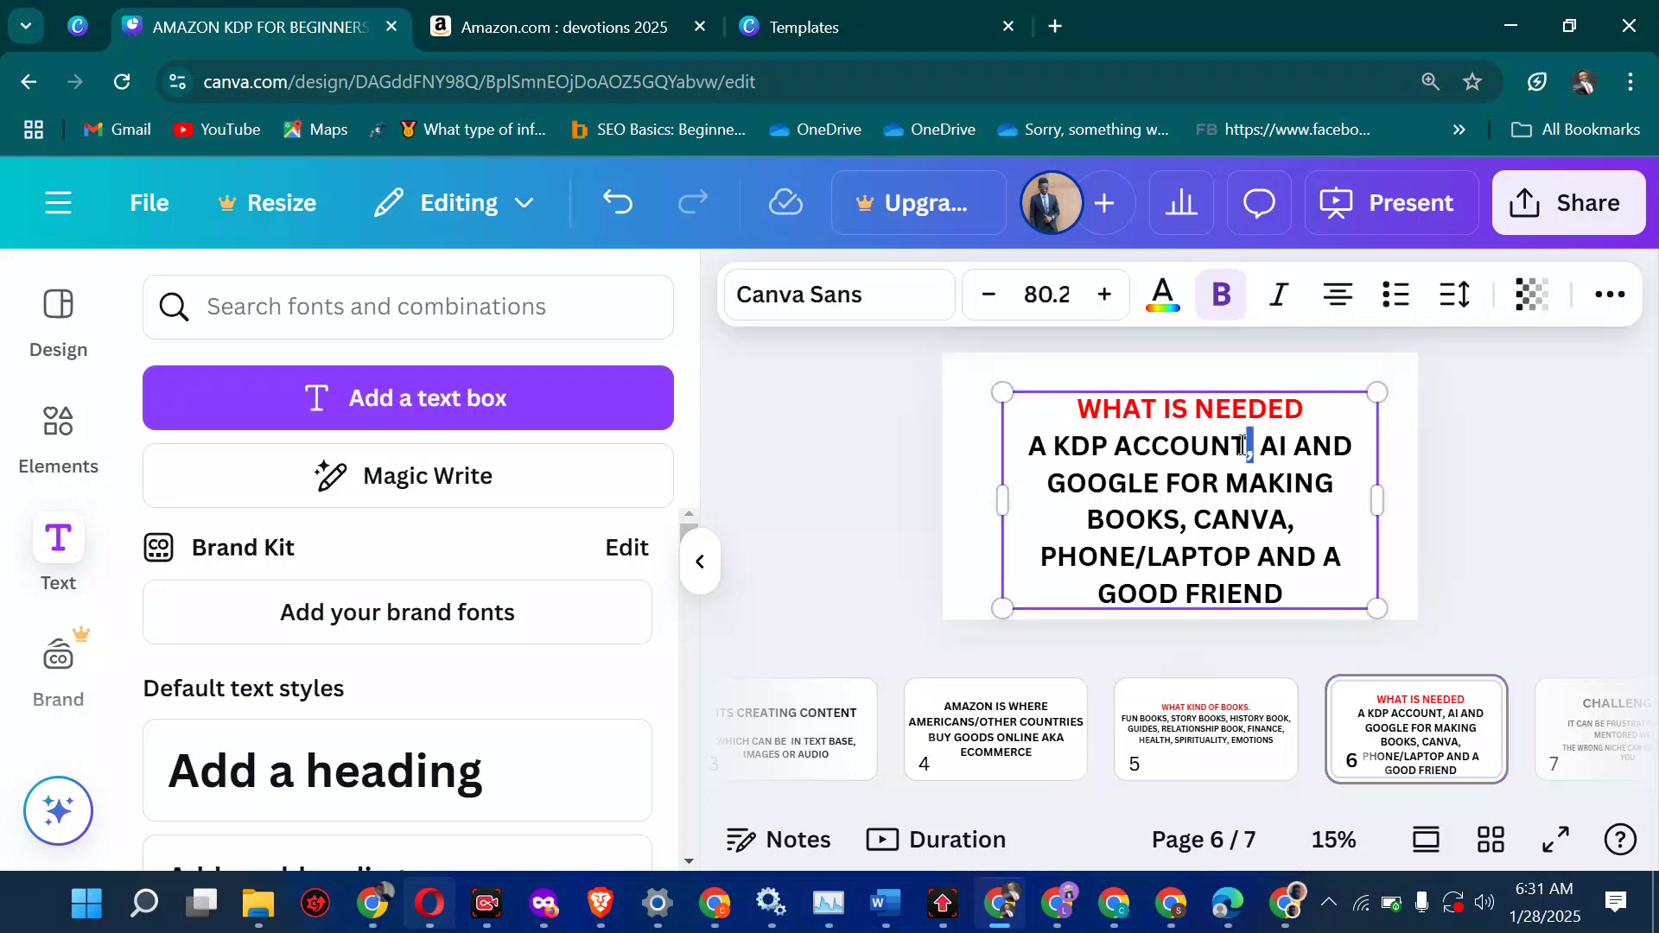
drag(1246, 448, 1059, 442)
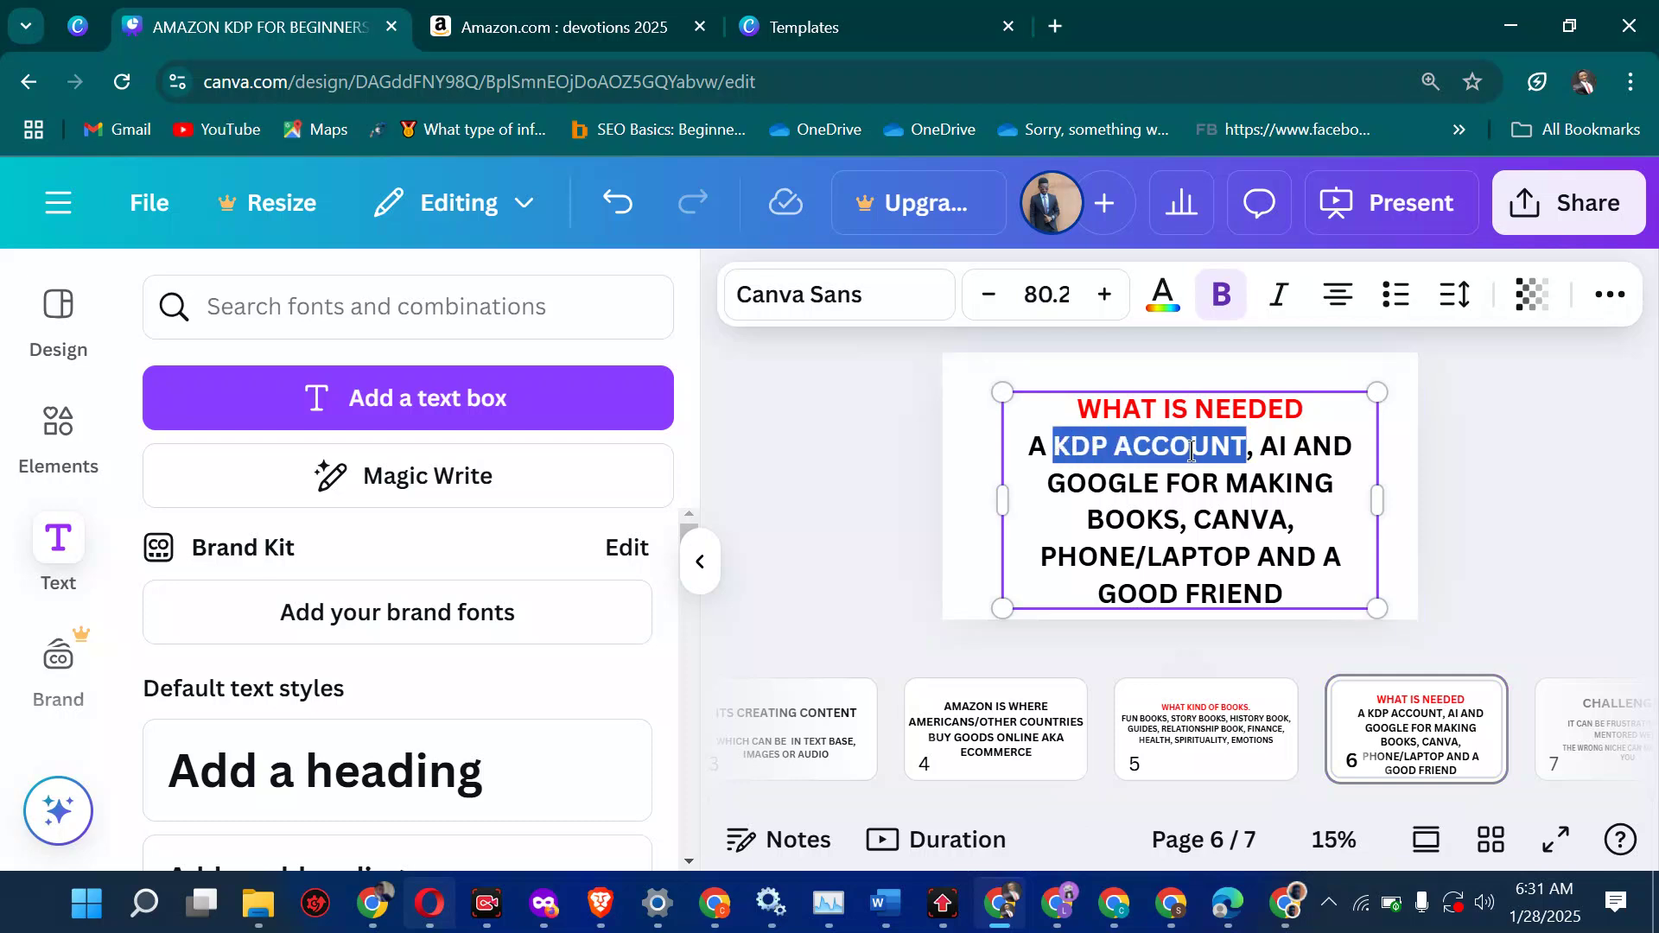
click(1259, 446)
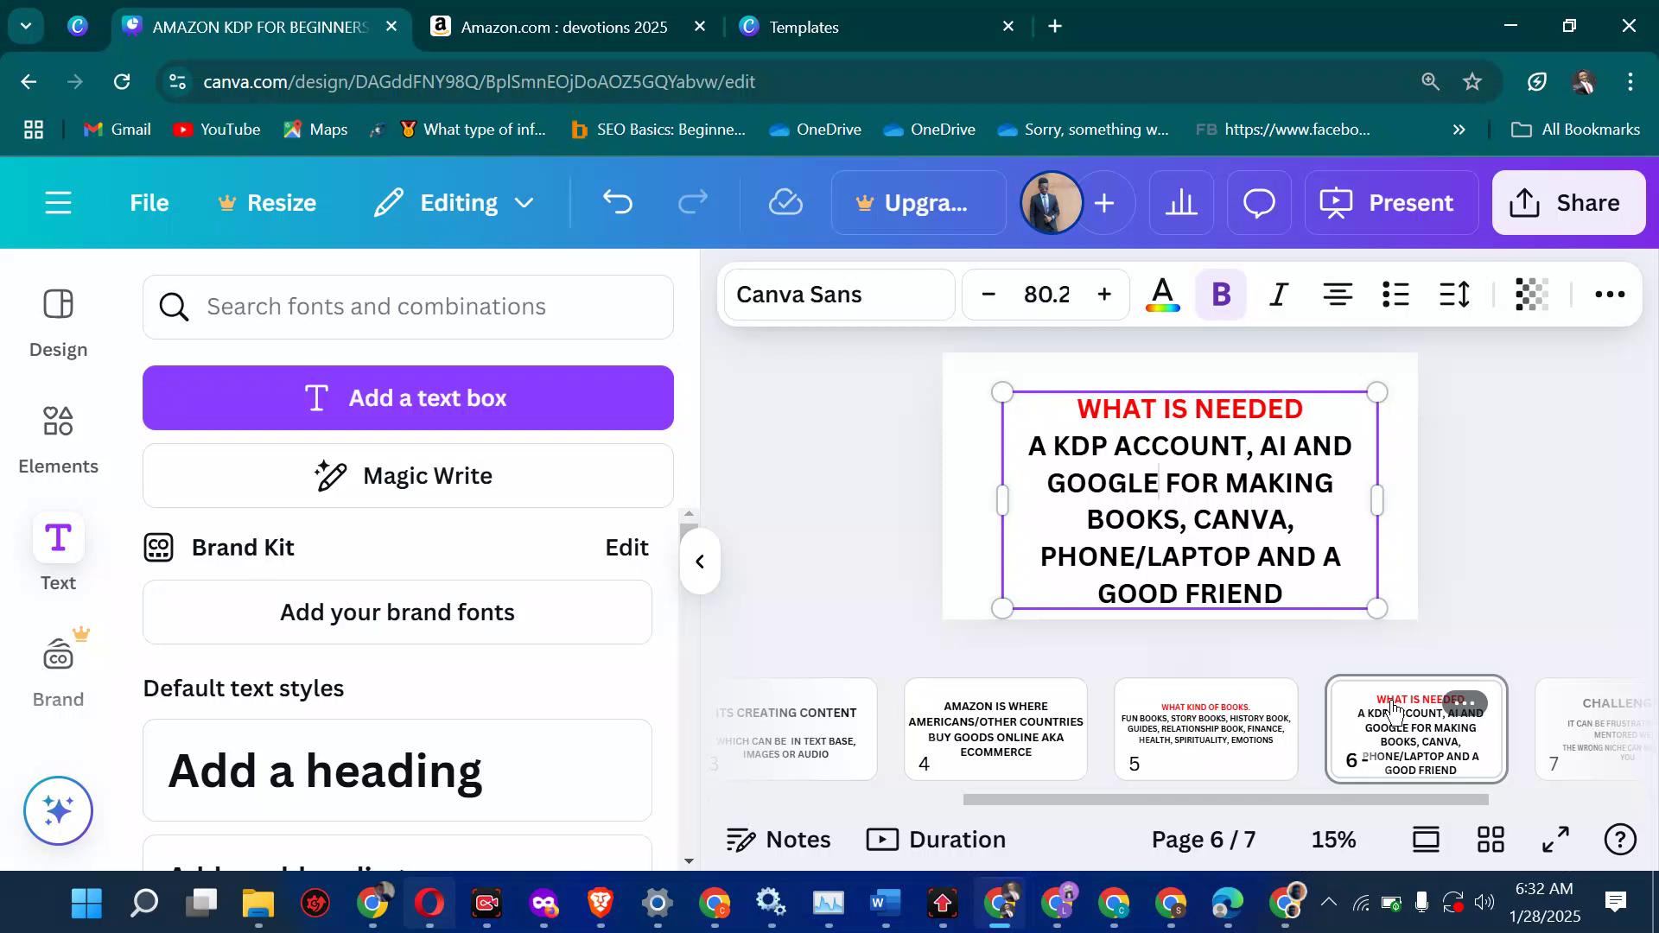
- View page 7 CHALLENGES, then return to page 5 and select its WHAT KIND OF BOOKS text
scroll(1393, 709, right, 1)
scroll(1393, 709, right, 3)
click(1329, 750)
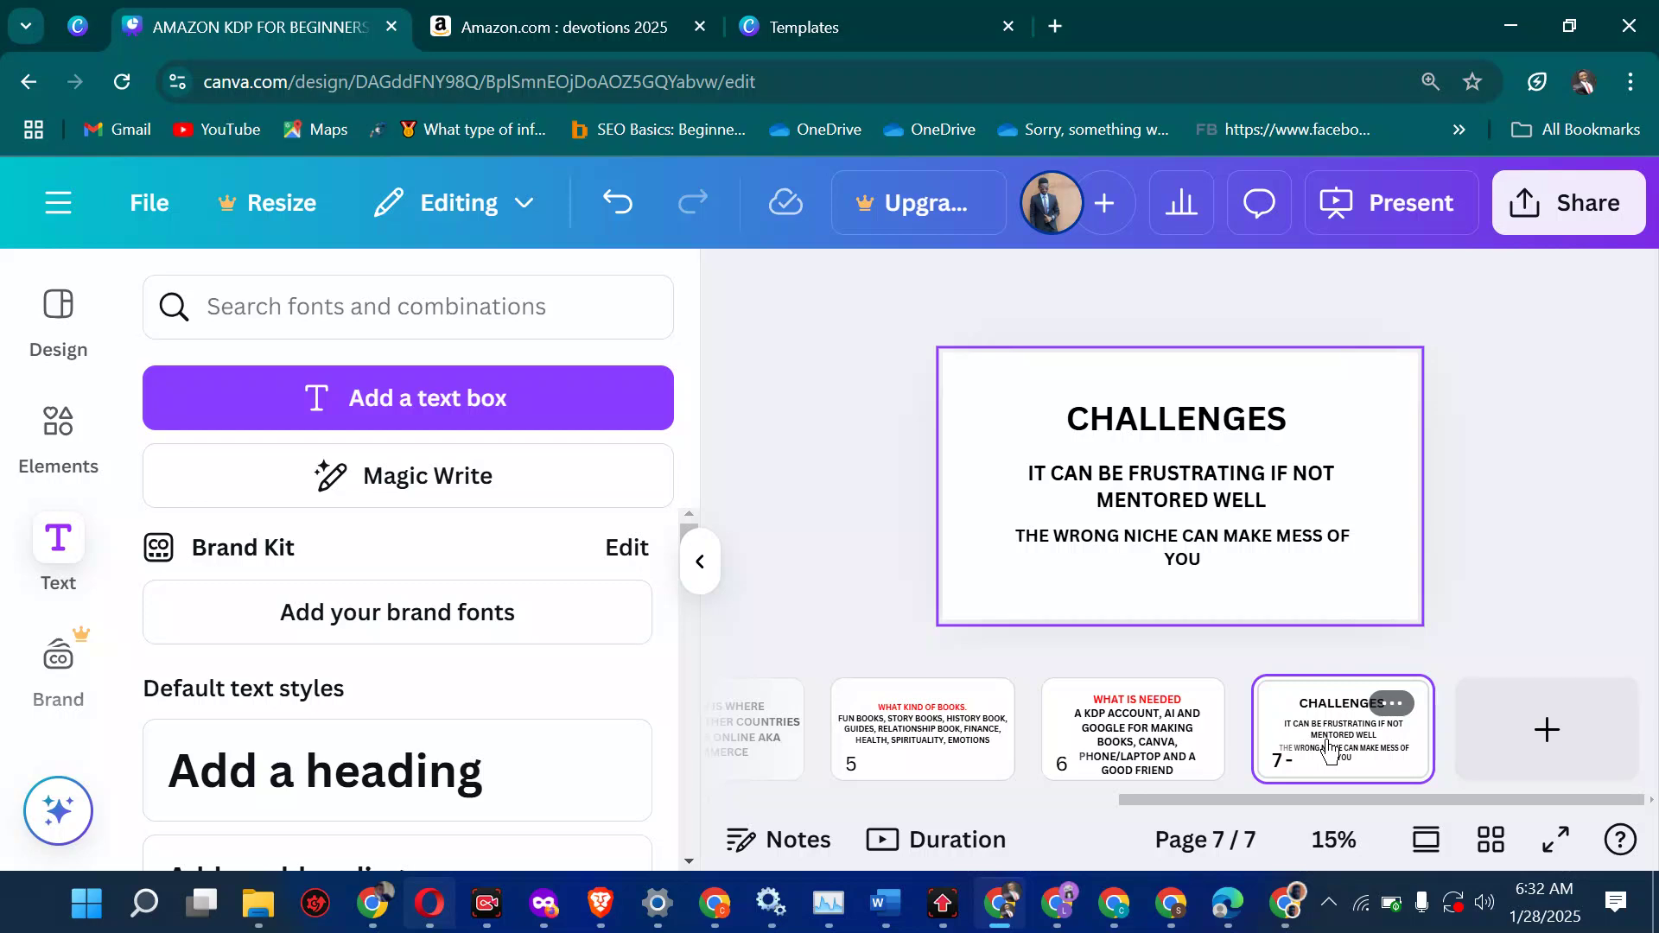
click(928, 752)
click(1157, 520)
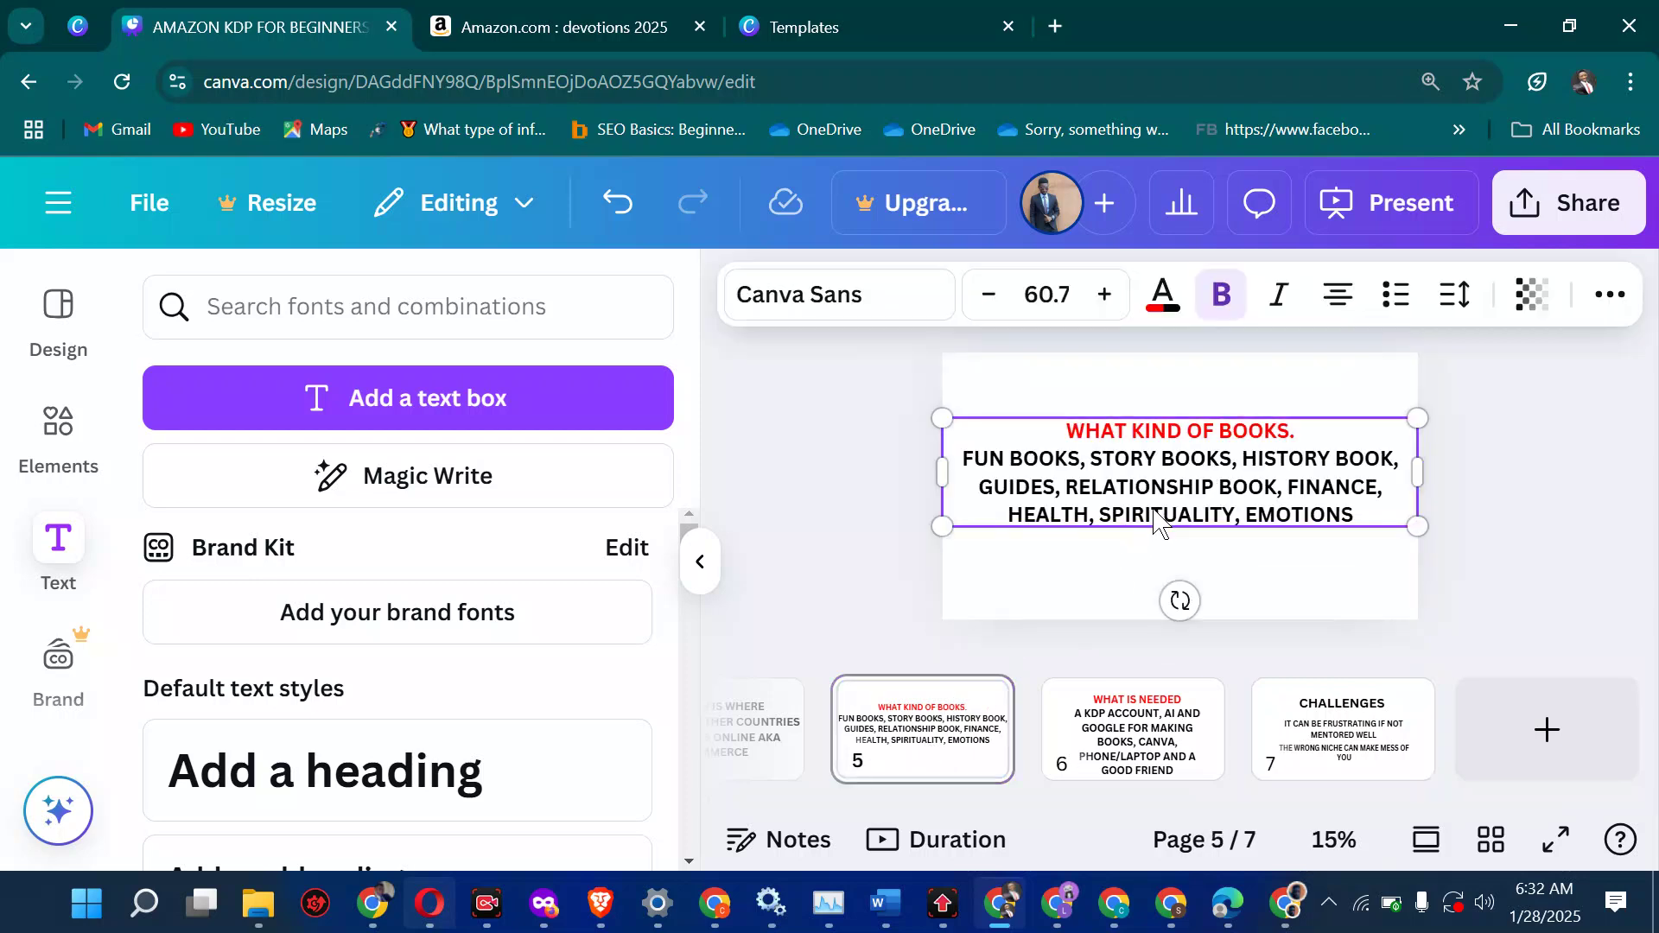